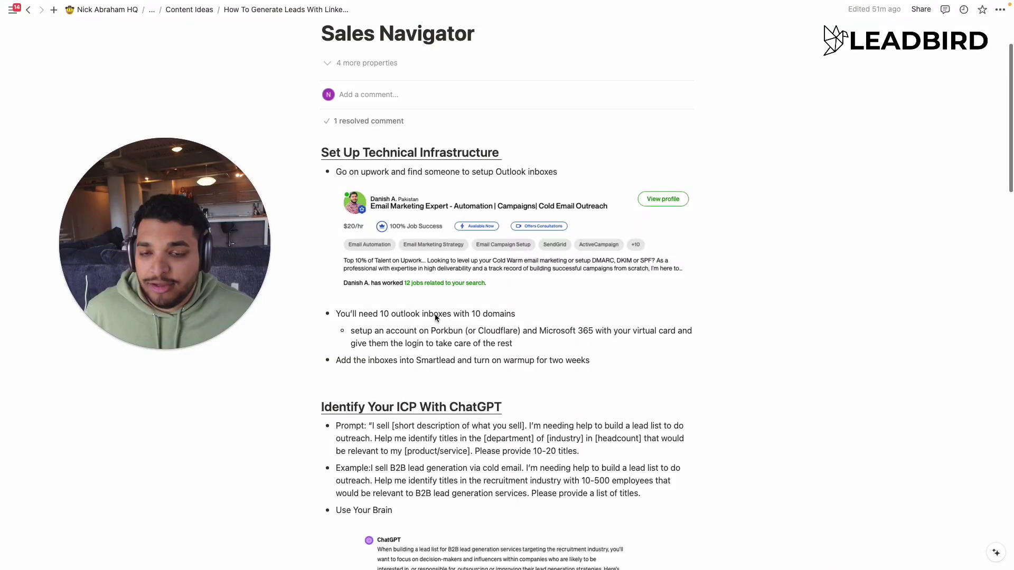
- Scroll down the guide and highlight the Example prompt paragraph
{"action": "scroll", "coordinate": [435, 313], "scroll_direction": "down", "scroll_amount": 1}
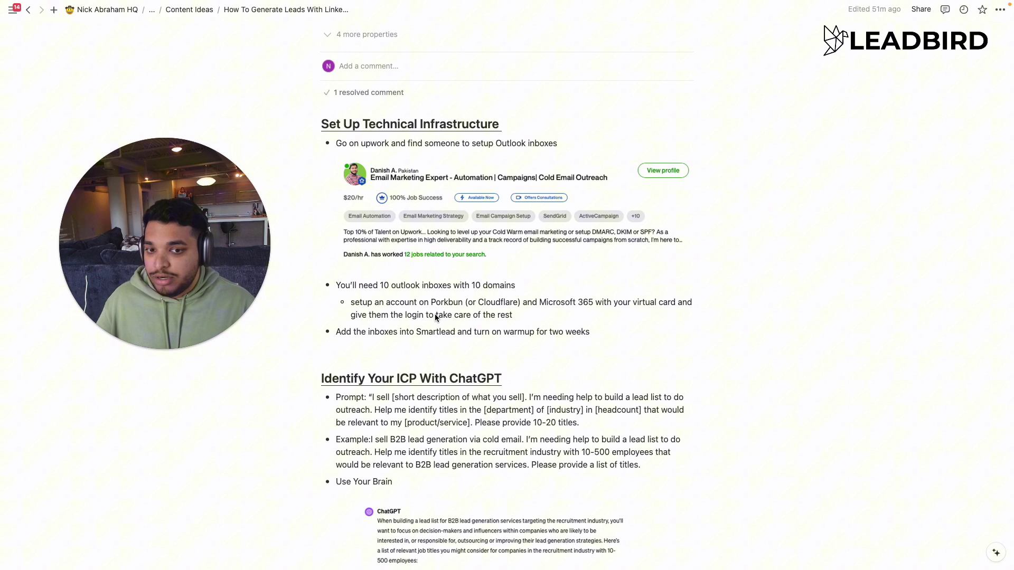
{"action": "scroll", "coordinate": [435, 317], "scroll_direction": "down", "scroll_amount": 8}
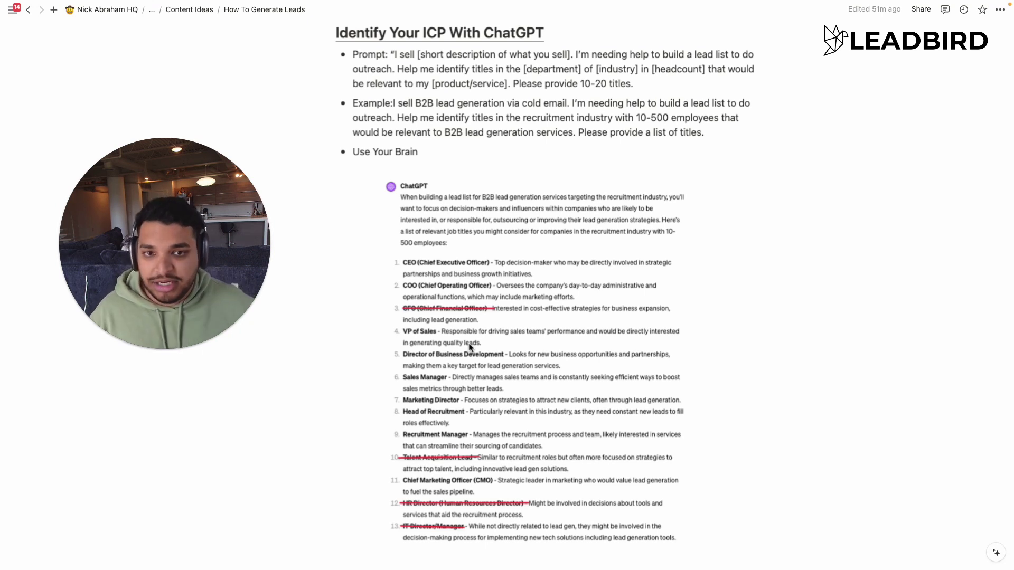
{"action": "triple_click", "coordinate": [503, 124]}
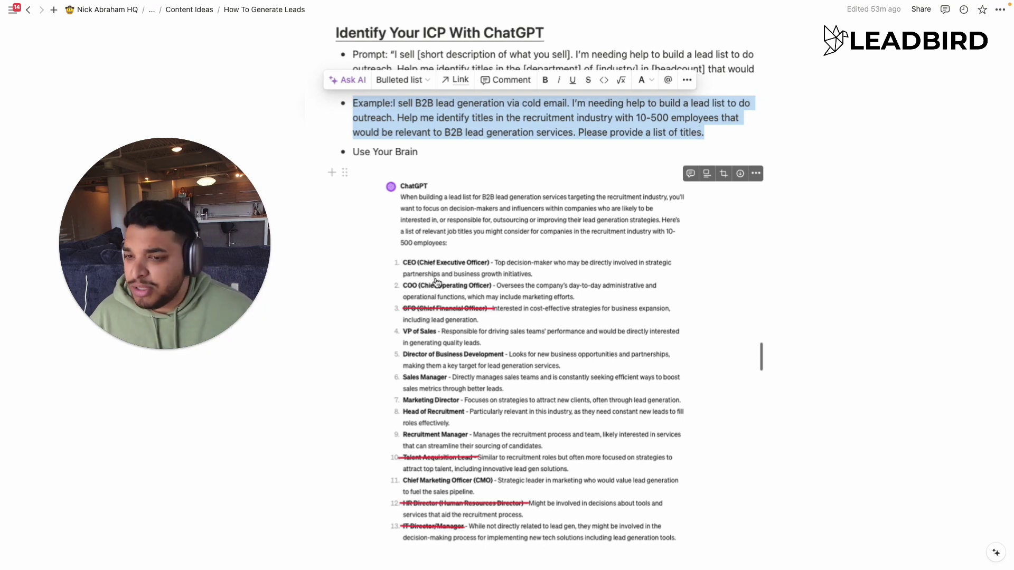
- Select the full LinkedIn search URL under Plug Information Into SalesNavigator
{"action": "scroll", "coordinate": [432, 284], "scroll_direction": "down", "scroll_amount": 1}
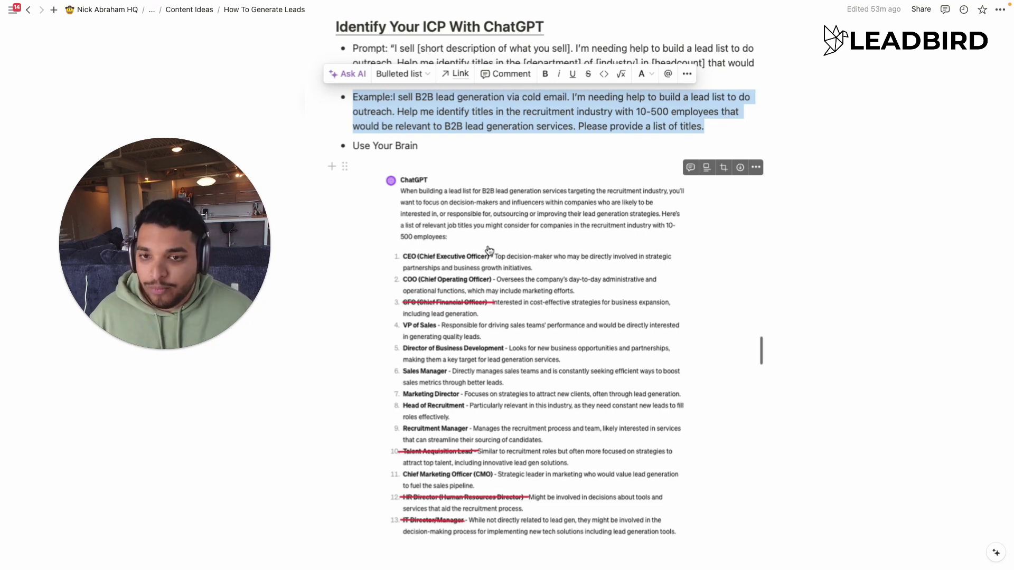
{"action": "scroll", "coordinate": [569, 365], "scroll_direction": "down", "scroll_amount": 1}
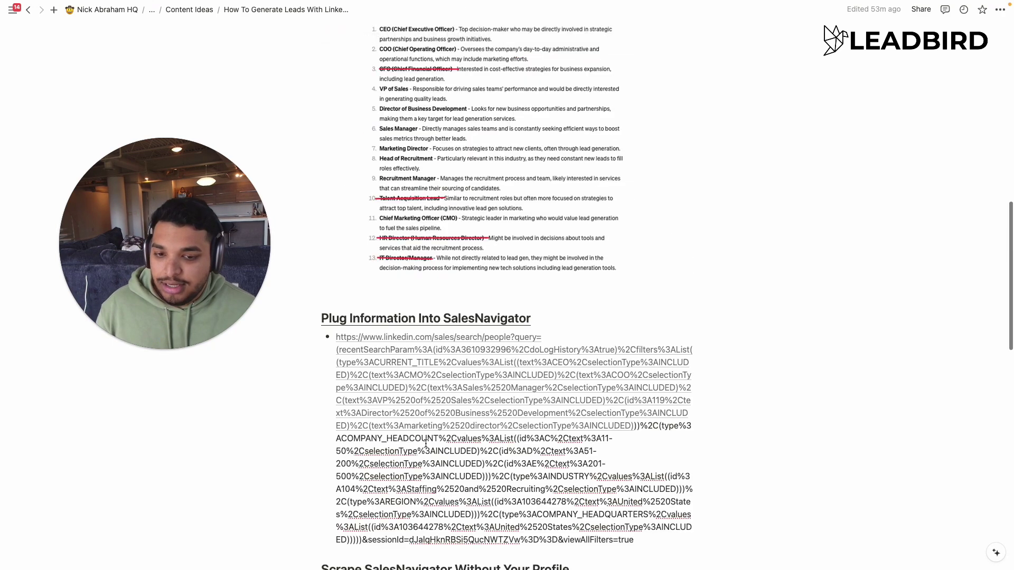
{"action": "scroll", "coordinate": [426, 444], "scroll_direction": "down", "scroll_amount": 5}
{"action": "left_click_drag", "start_coordinate": [637, 359], "coordinate": [336, 156]}
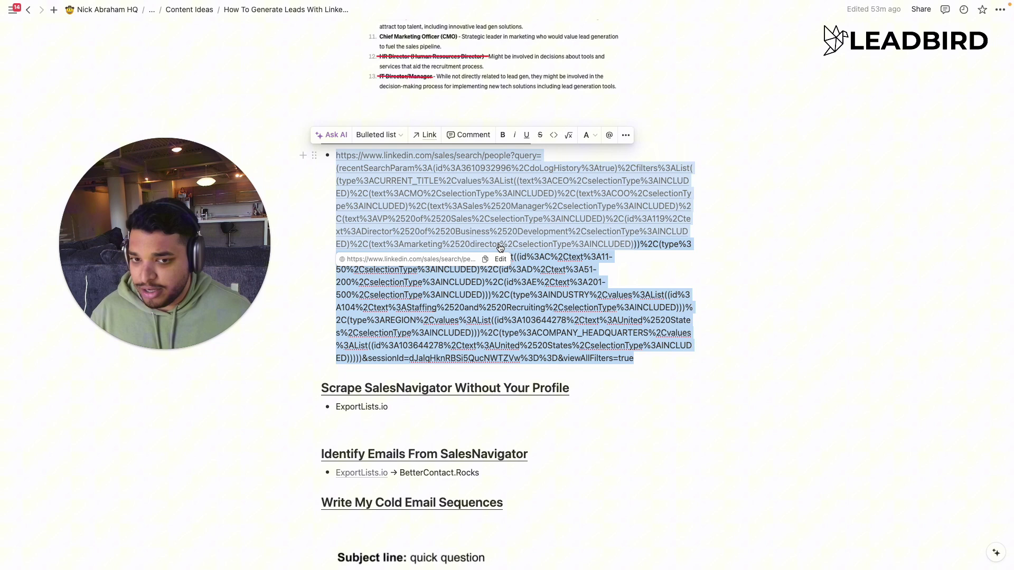
- Load the copied Sales Navigator lead search URL in a new browser tab
{"action": "key", "text": "ctrl+Right"}
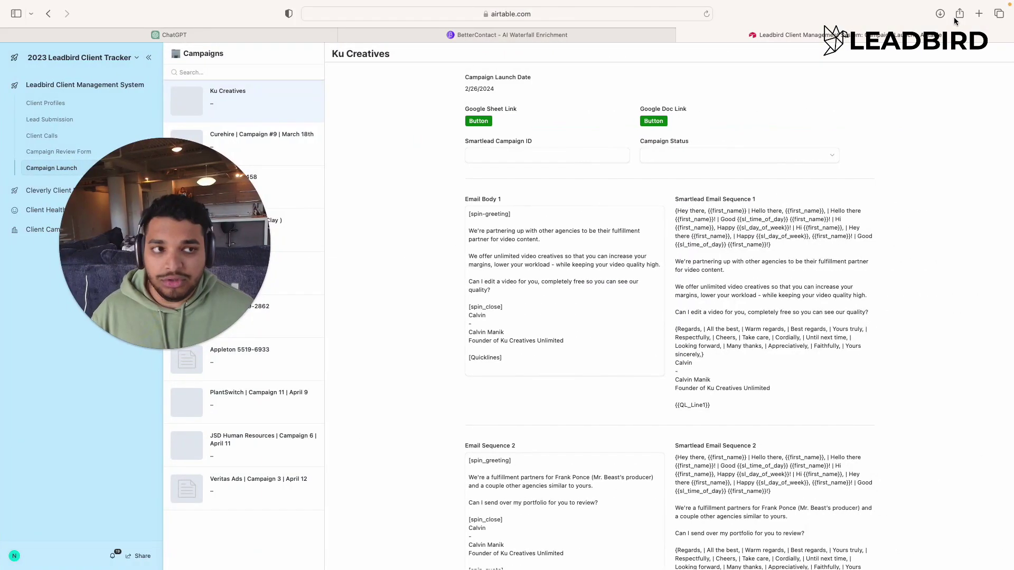
{"action": "left_click", "coordinate": [979, 13]}
{"action": "key", "text": "super+v"}
{"action": "key", "text": "Return"}
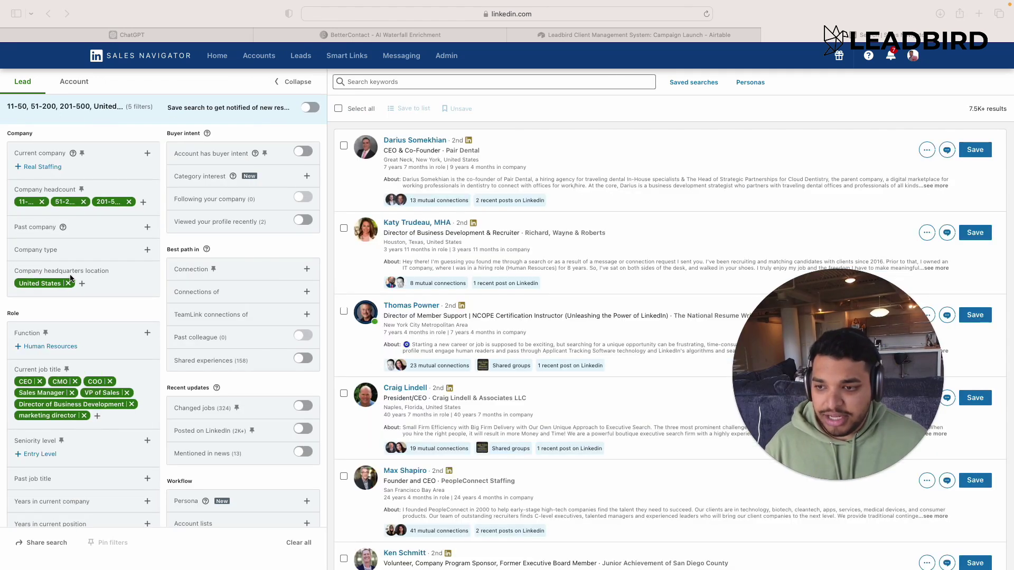
- Review the search's headcount, US and job-title filters and its 7.5K+ results count
{"action": "scroll", "coordinate": [71, 278], "scroll_direction": "down", "scroll_amount": 5}
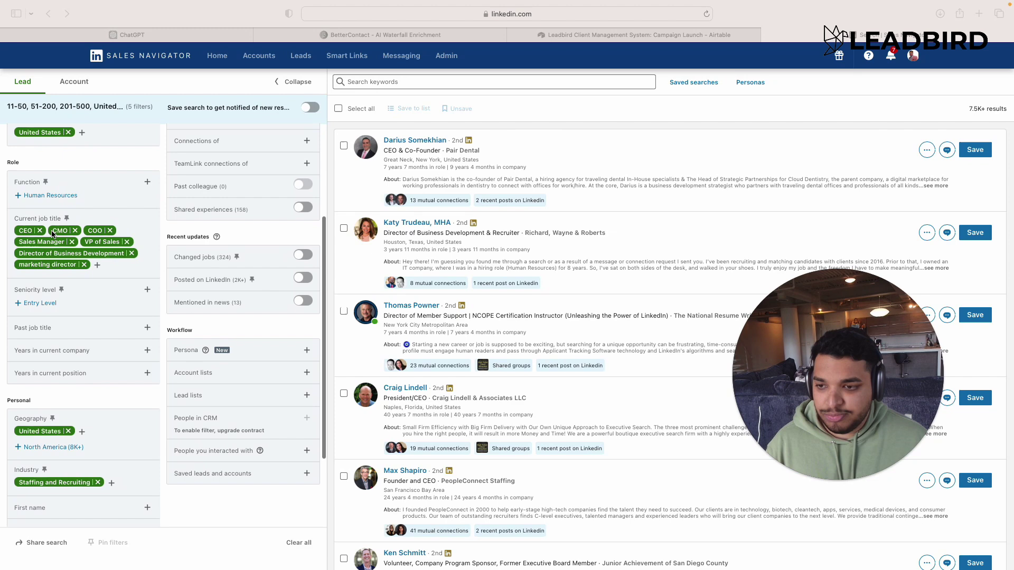
{"action": "scroll", "coordinate": [59, 306], "scroll_direction": "down", "scroll_amount": 4}
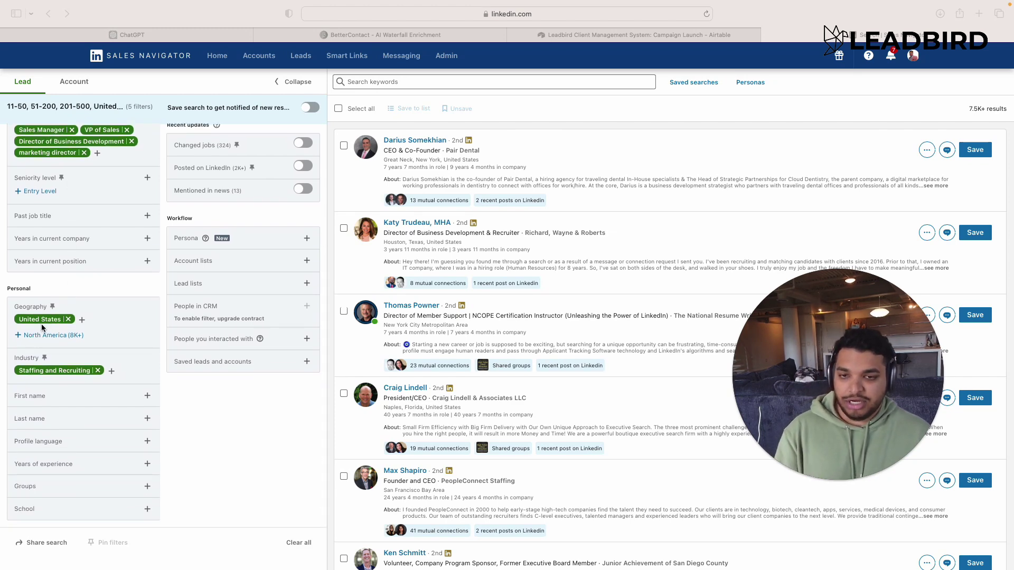
{"action": "scroll", "coordinate": [53, 330], "scroll_direction": "up", "scroll_amount": 9}
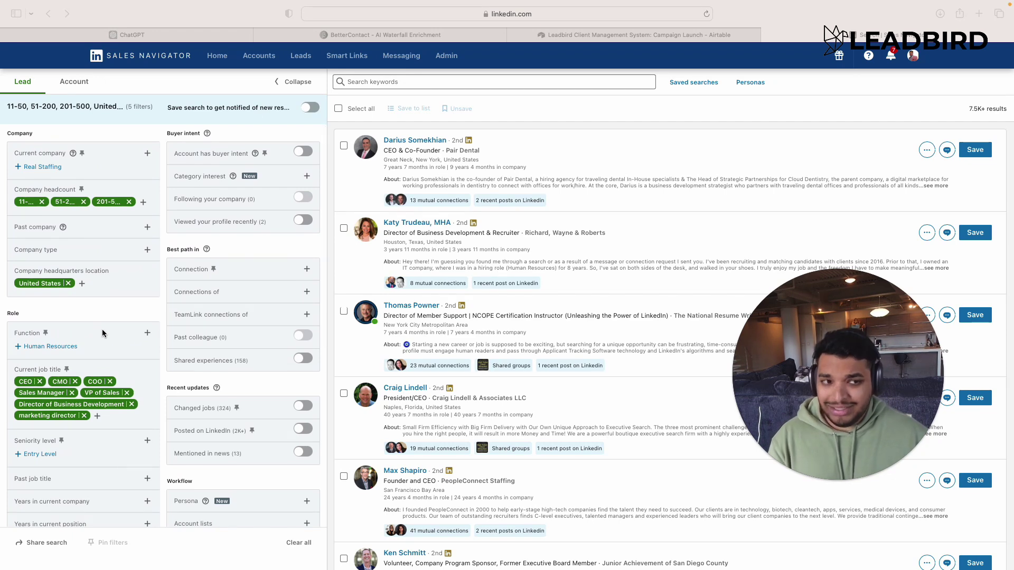
{"action": "left_click_drag", "start_coordinate": [970, 108], "coordinate": [1006, 110]}
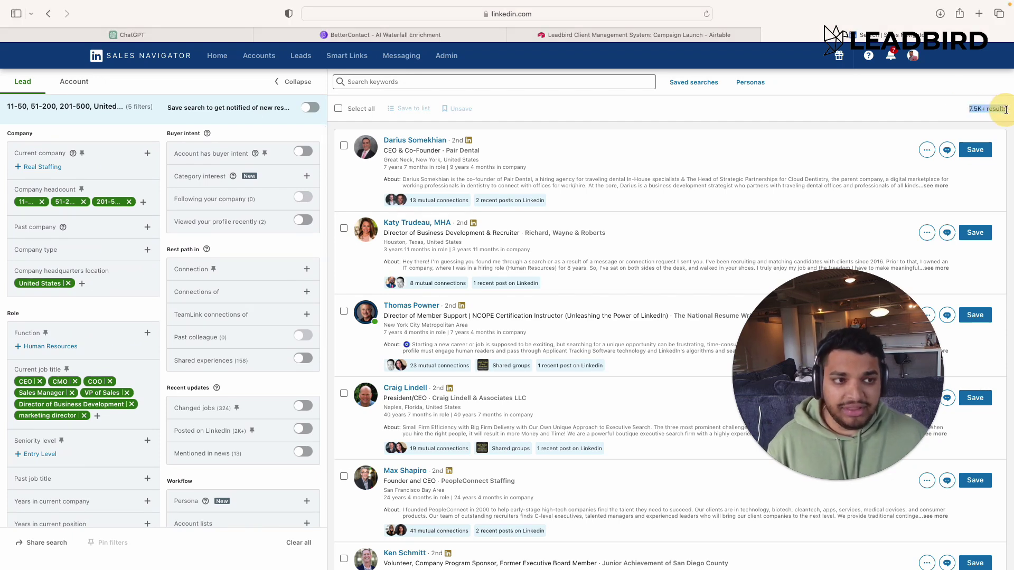
{"action": "left_click_drag", "start_coordinate": [876, 321], "coordinate": [175, 325]}
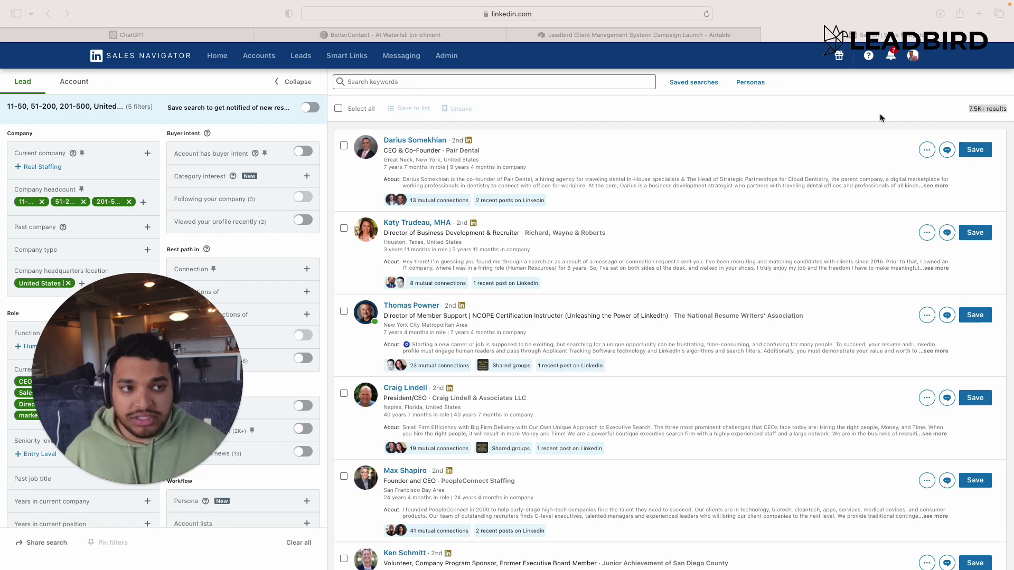
{"action": "left_click", "coordinate": [945, 111]}
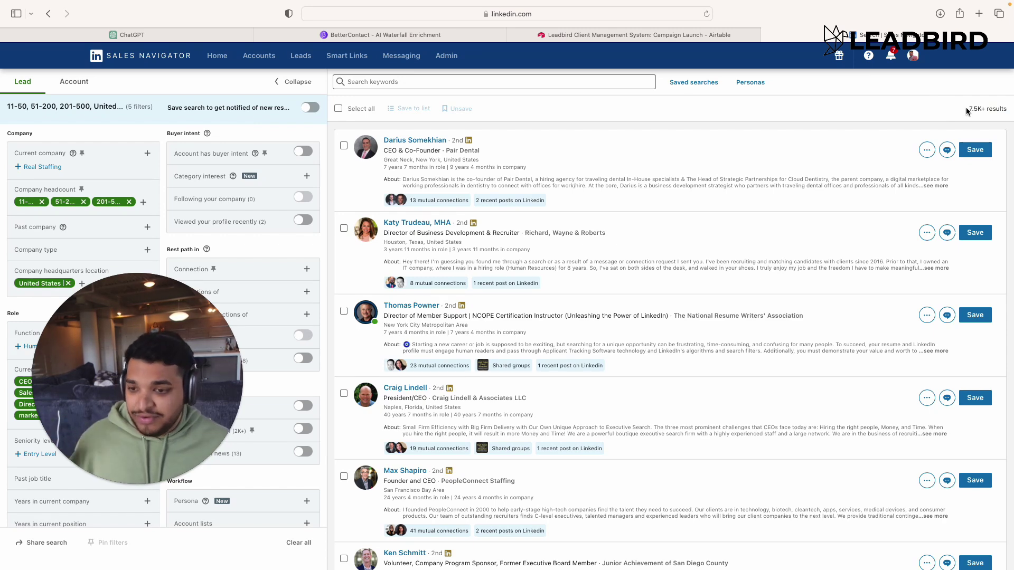
{"action": "left_click", "coordinate": [175, 336]}
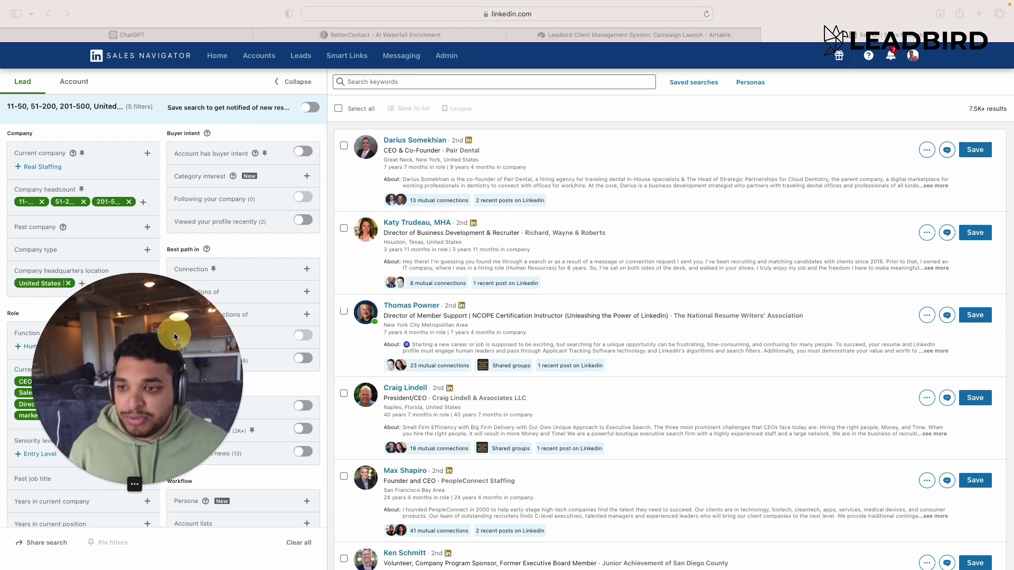
{"action": "left_click_drag", "start_coordinate": [175, 336], "coordinate": [389, 338]}
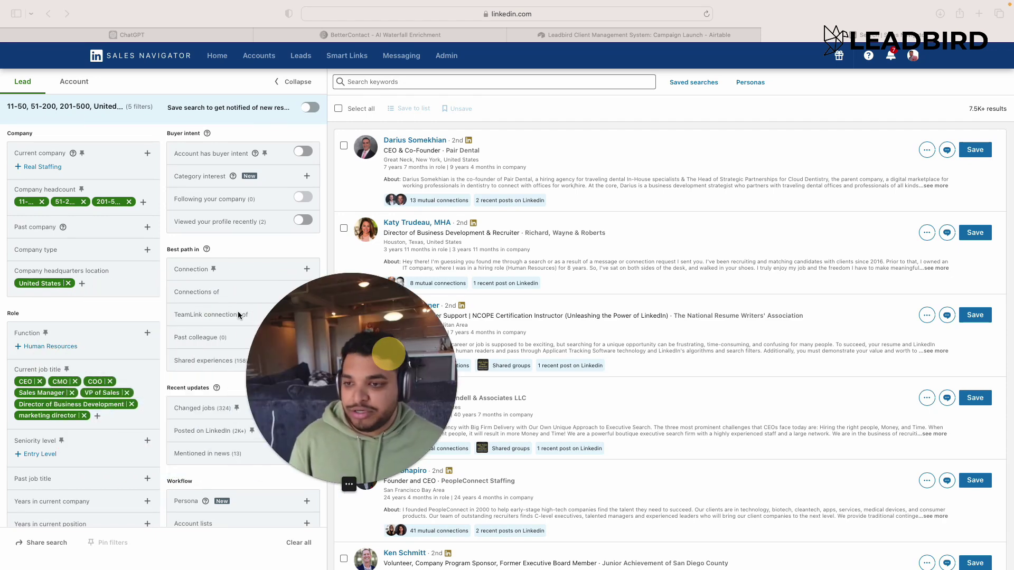
- Drop the 11-50 and 201-500 ranges, keeping company headcount at 51-200, then select the updated URL
{"action": "left_click", "coordinate": [84, 204]}
{"action": "left_click", "coordinate": [84, 204]}
{"action": "left_click", "coordinate": [85, 205]}
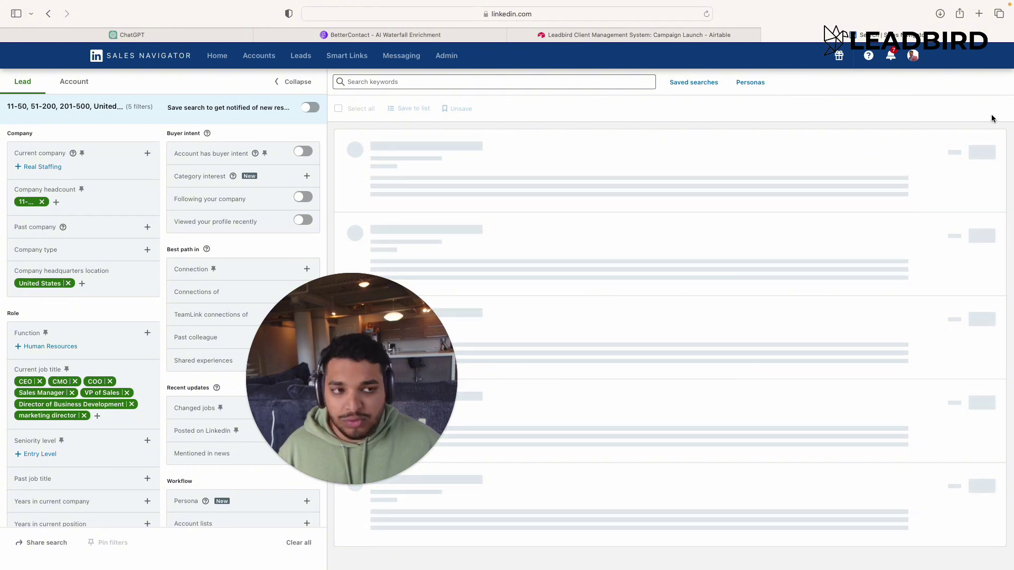
{"action": "left_click", "coordinate": [43, 203]}
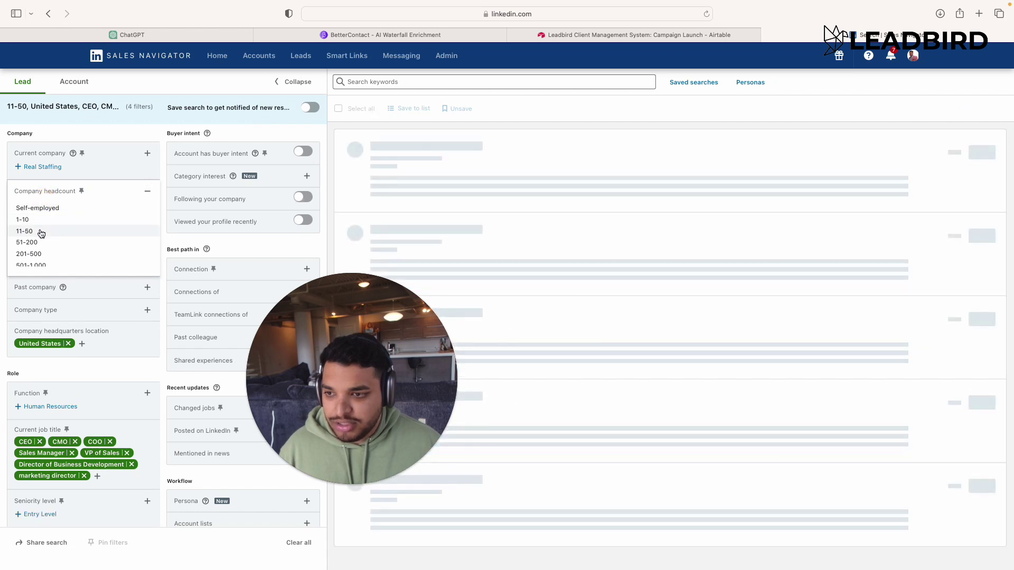
{"action": "left_click", "coordinate": [41, 233]}
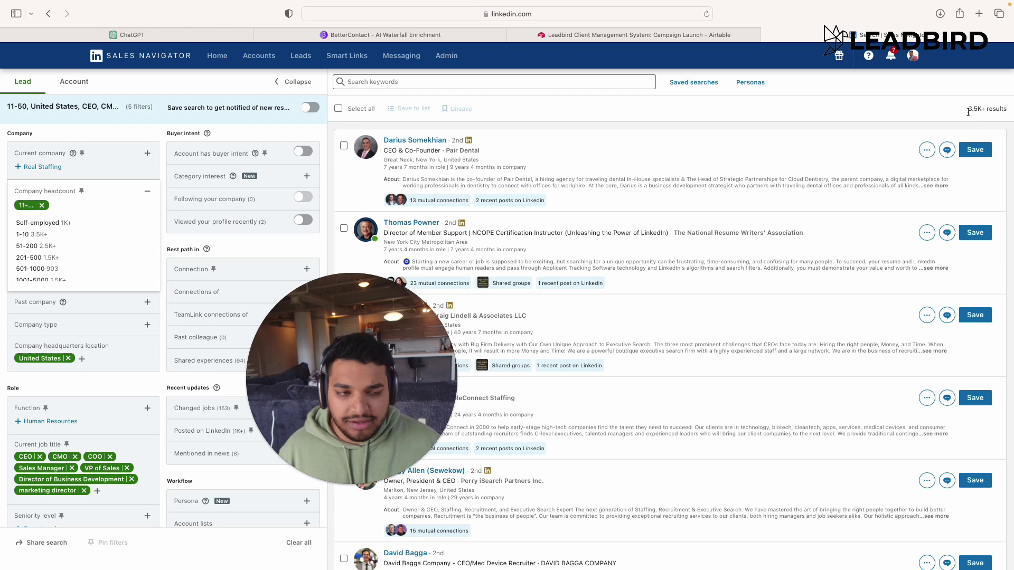
{"action": "left_click", "coordinate": [42, 205]}
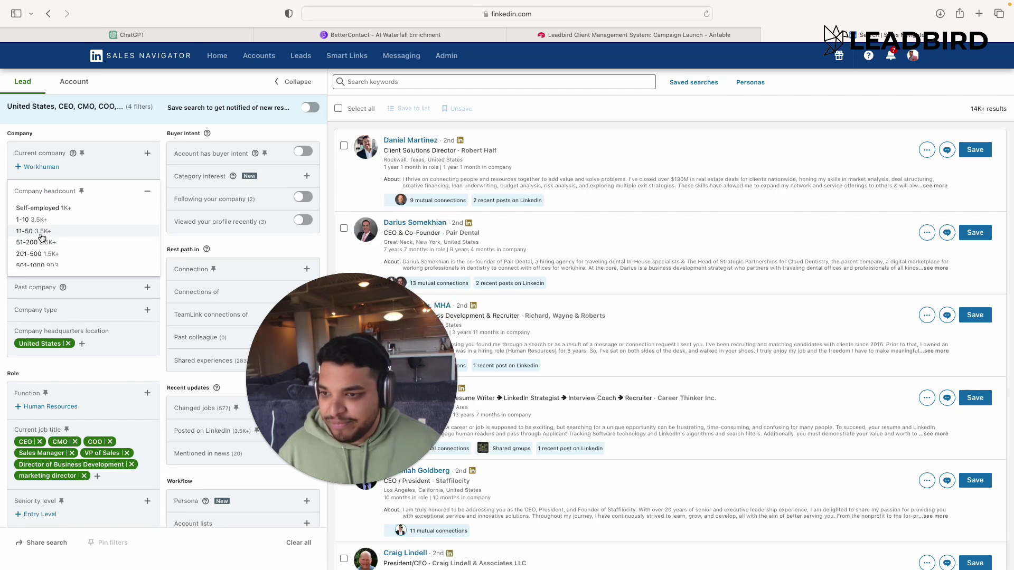
{"action": "left_click", "coordinate": [41, 244]}
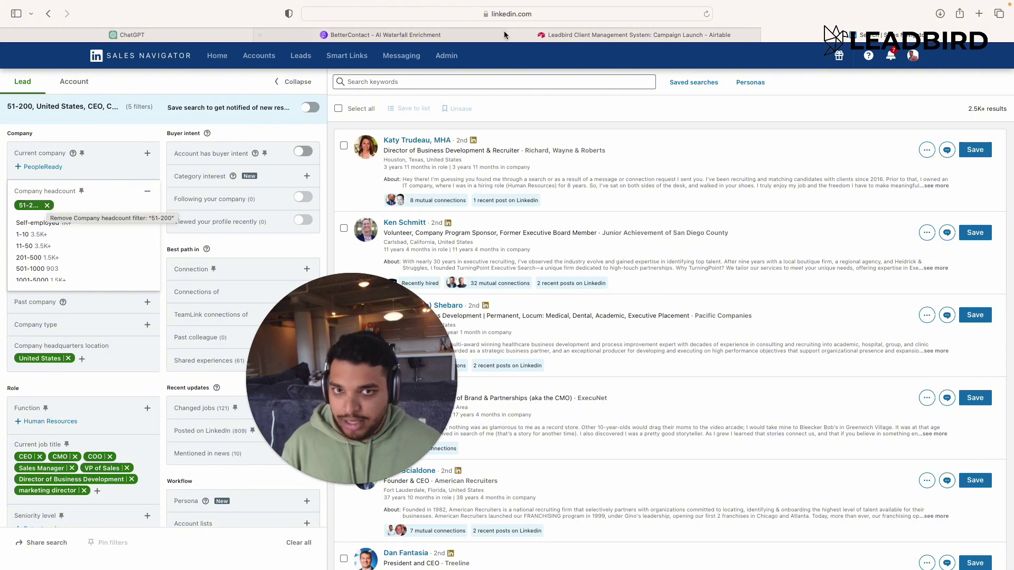
{"action": "left_click", "coordinate": [548, 14]}
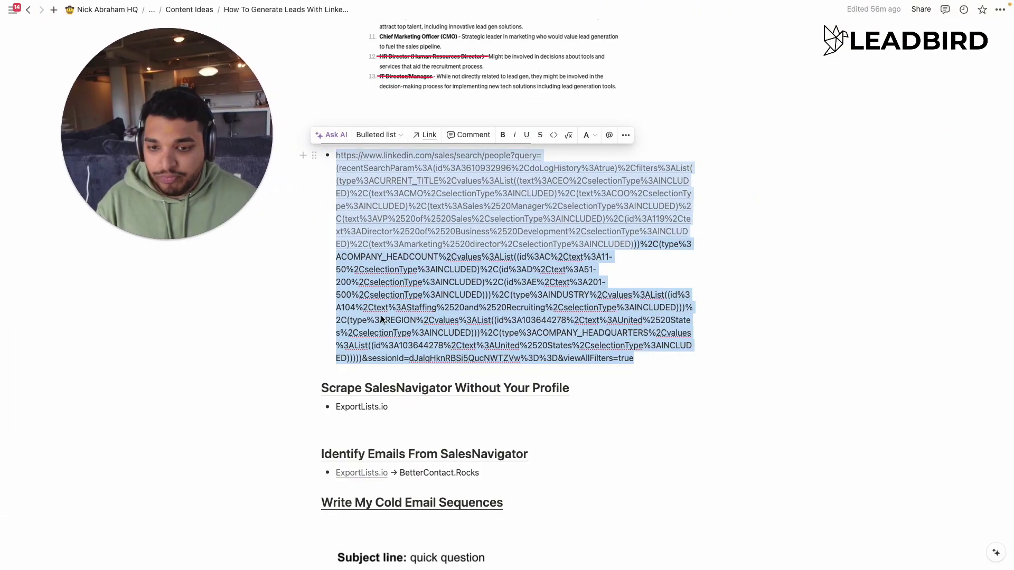
- Scroll down the Notion guide
{"action": "scroll", "coordinate": [381, 315], "scroll_direction": "down", "scroll_amount": 3}
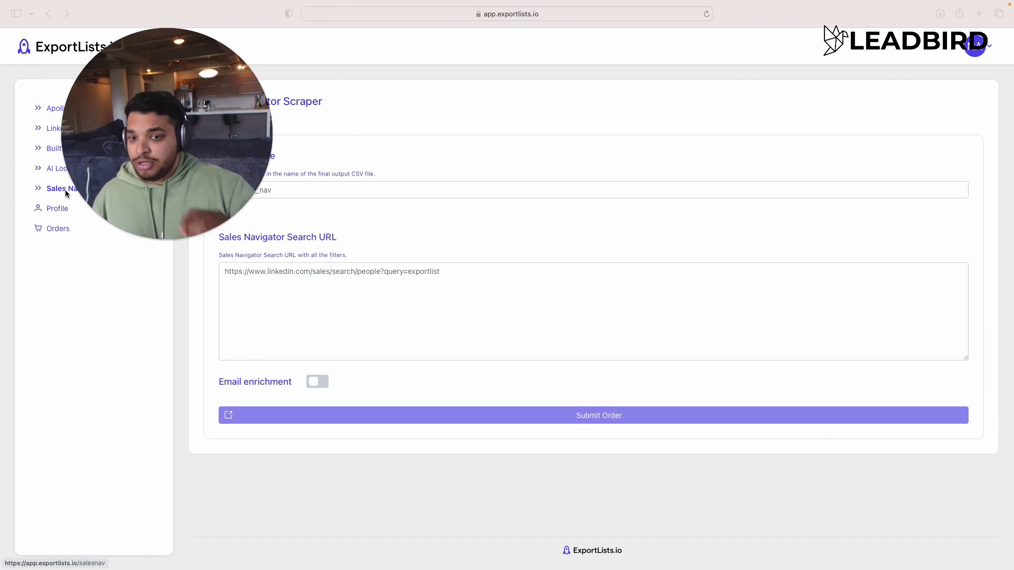
- Paste the Sales Navigator search URL into the ExportLists.io scraper's search URL field
{"action": "left_click", "coordinate": [252, 281]}
{"action": "key", "text": "super+v"}
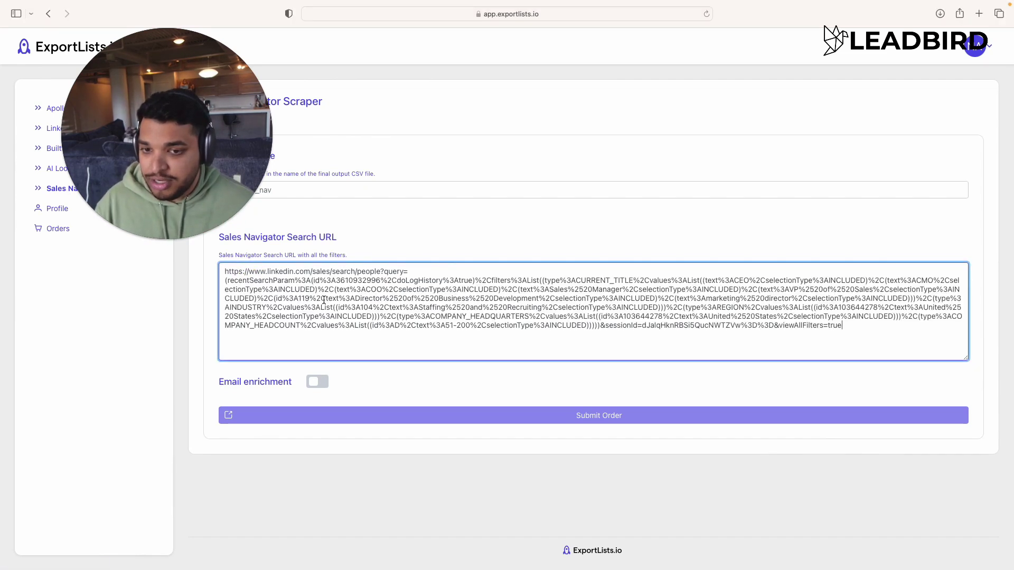
{"action": "left_click", "coordinate": [299, 195]}
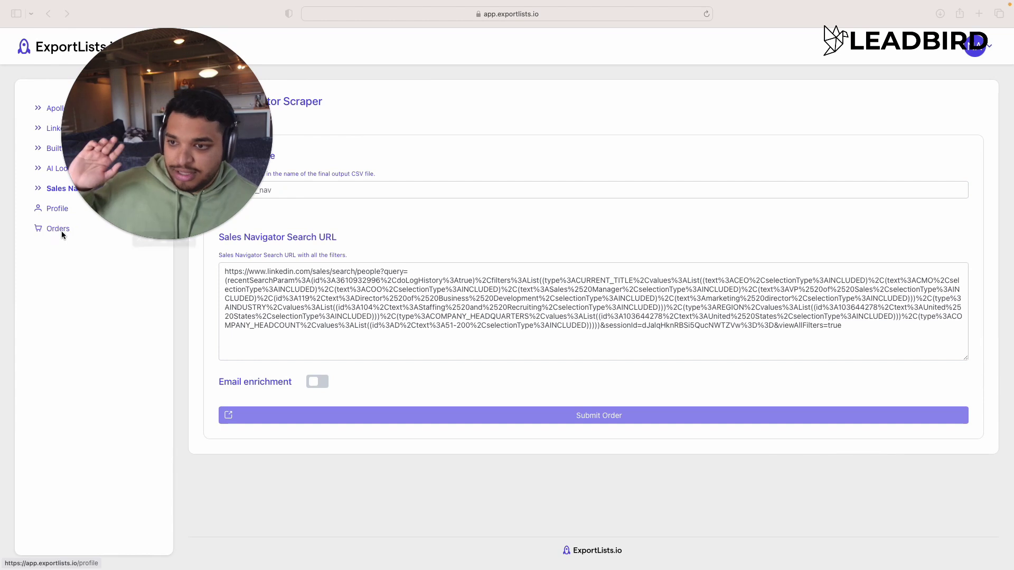
- Refresh the export orders and open recruiters_x13327_1713111018.csv from Downloads in Numbers
{"action": "left_click", "coordinate": [74, 272]}
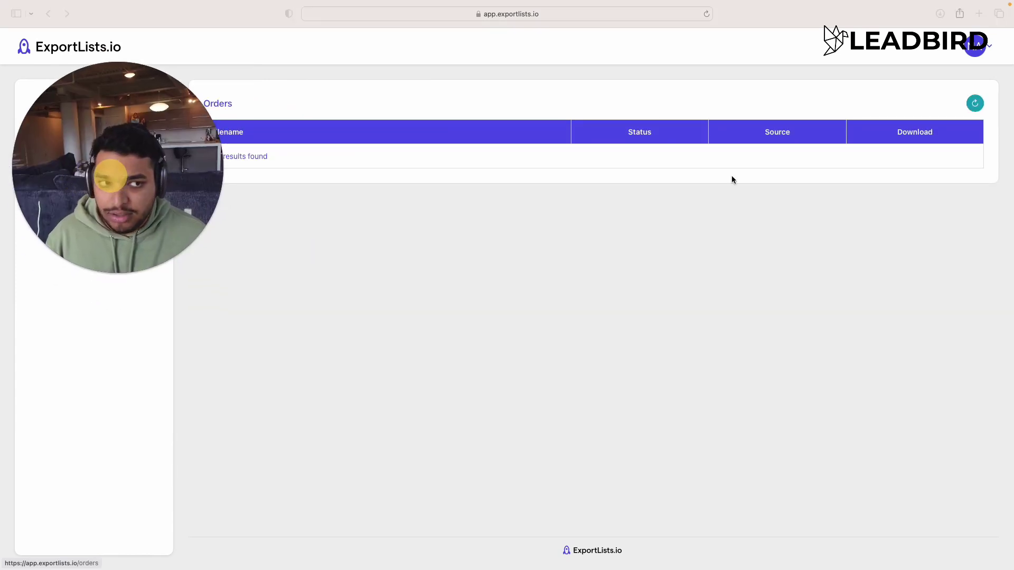
{"action": "left_click", "coordinate": [977, 107]}
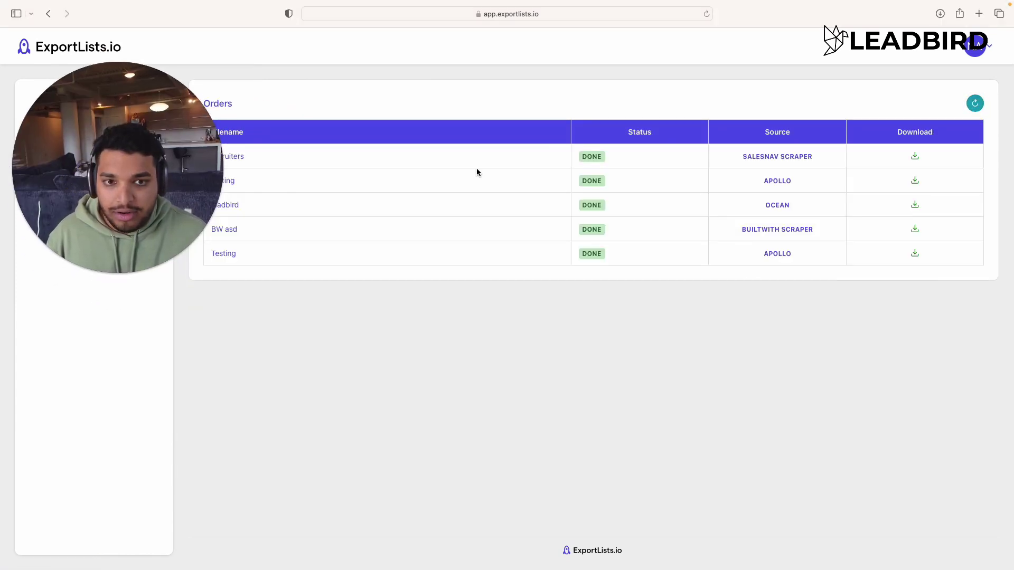
{"action": "left_click", "coordinate": [783, 159]}
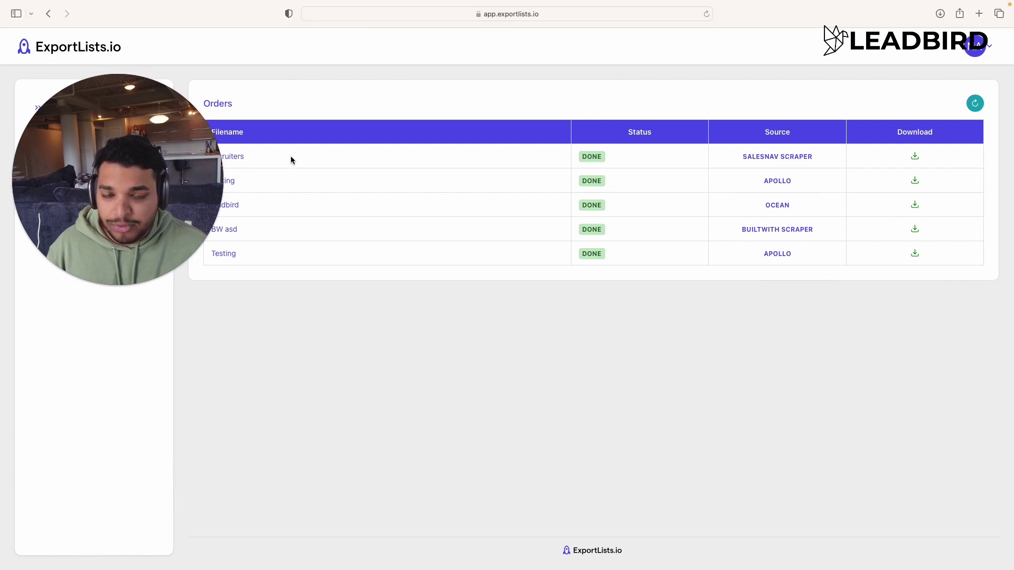
{"action": "left_click", "coordinate": [940, 14]}
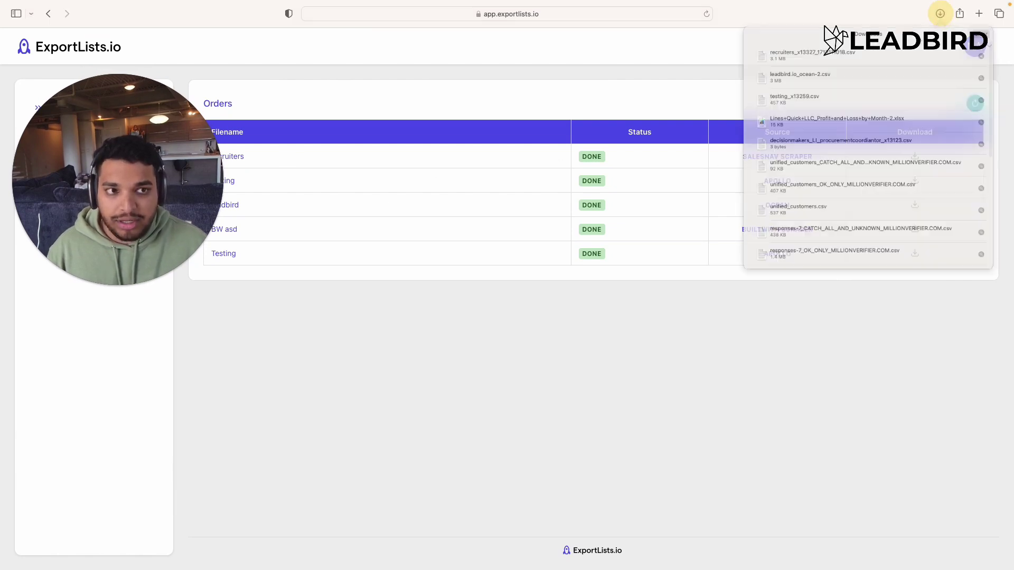
{"action": "left_click", "coordinate": [796, 63]}
{"action": "double_click", "coordinate": [796, 65]}
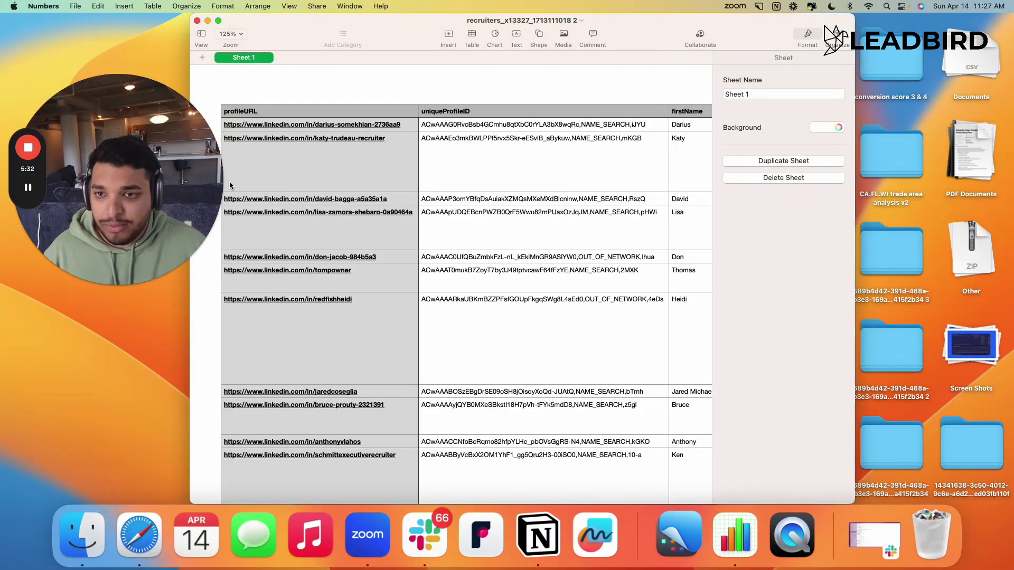
- Make the imported recruiters sheet full screen and scroll across its columns
{"action": "left_click", "coordinate": [218, 20]}
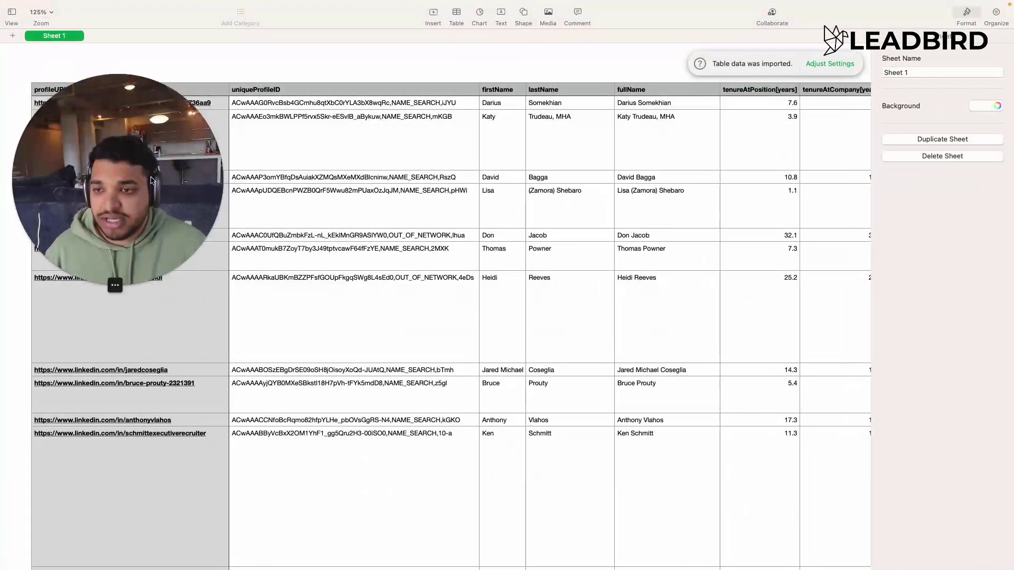
{"action": "left_click_drag", "start_coordinate": [151, 180], "coordinate": [220, 255]}
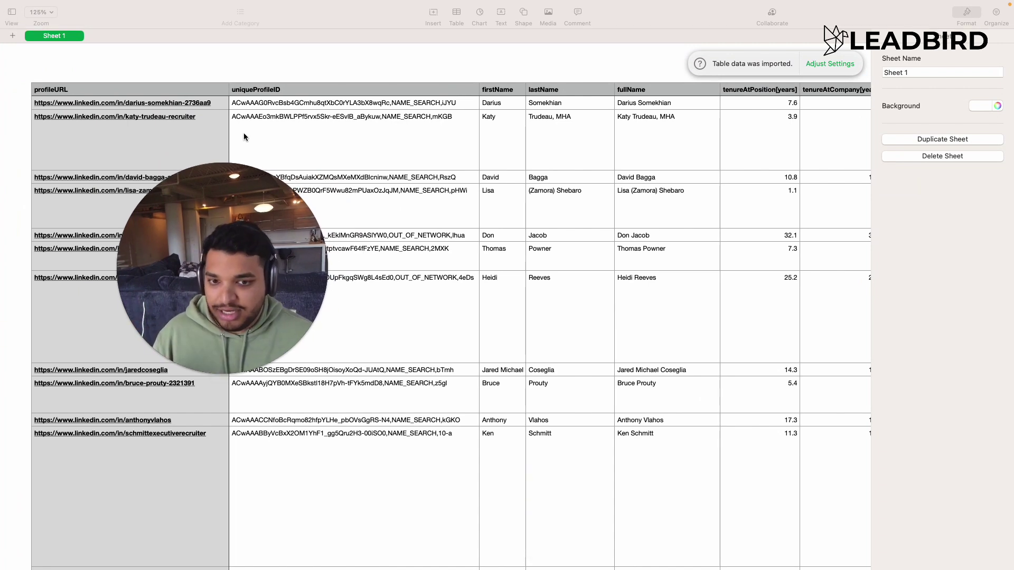
{"action": "mouse_move", "coordinate": [179, 210]}
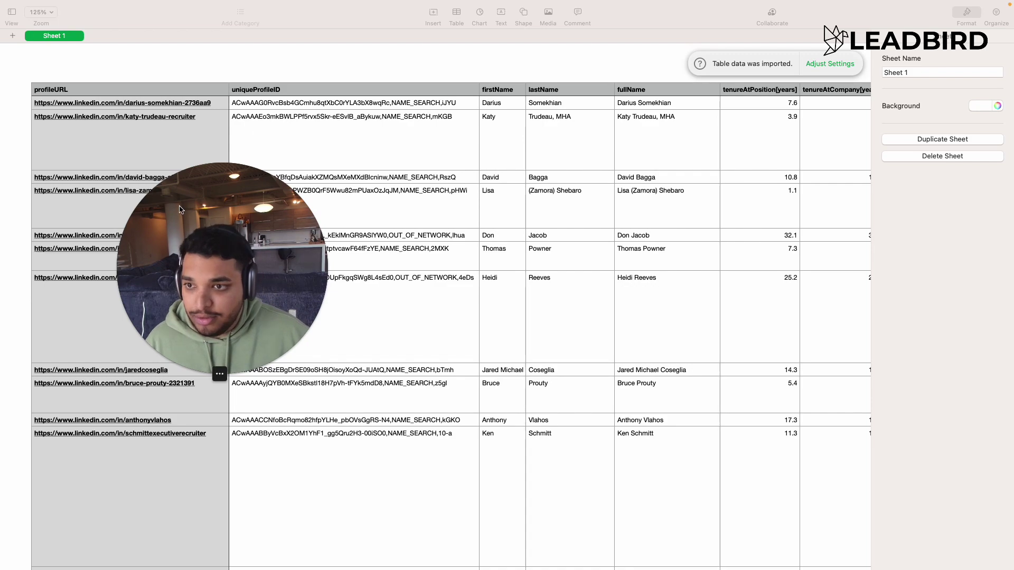
{"action": "left_click_drag", "start_coordinate": [179, 210], "coordinate": [321, 293]}
{"action": "scroll", "coordinate": [294, 141], "scroll_direction": "right", "scroll_amount": 15}
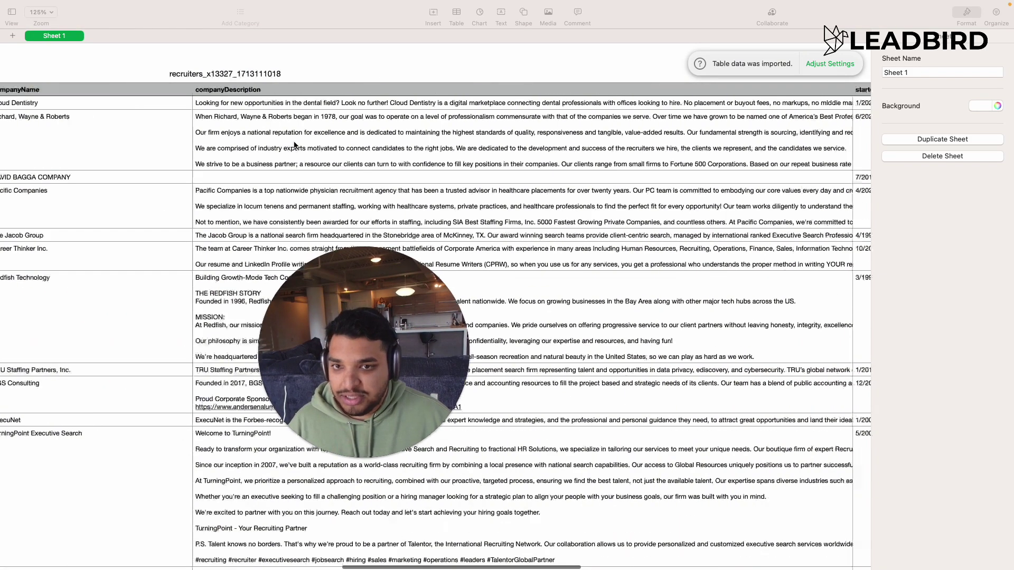
{"action": "scroll", "coordinate": [294, 145], "scroll_direction": "right", "scroll_amount": 20}
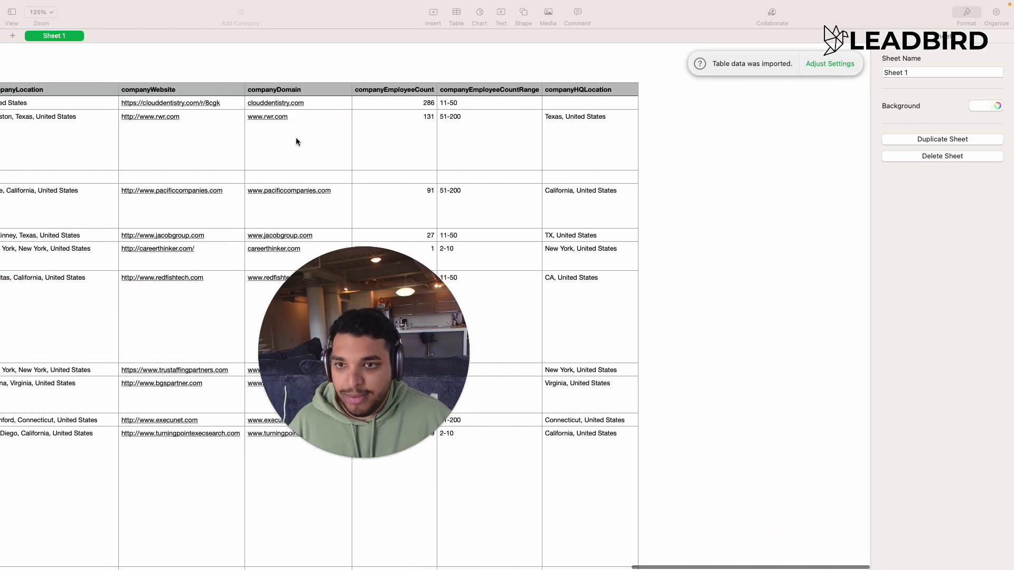
{"action": "scroll", "coordinate": [293, 143], "scroll_direction": "left", "scroll_amount": 20}
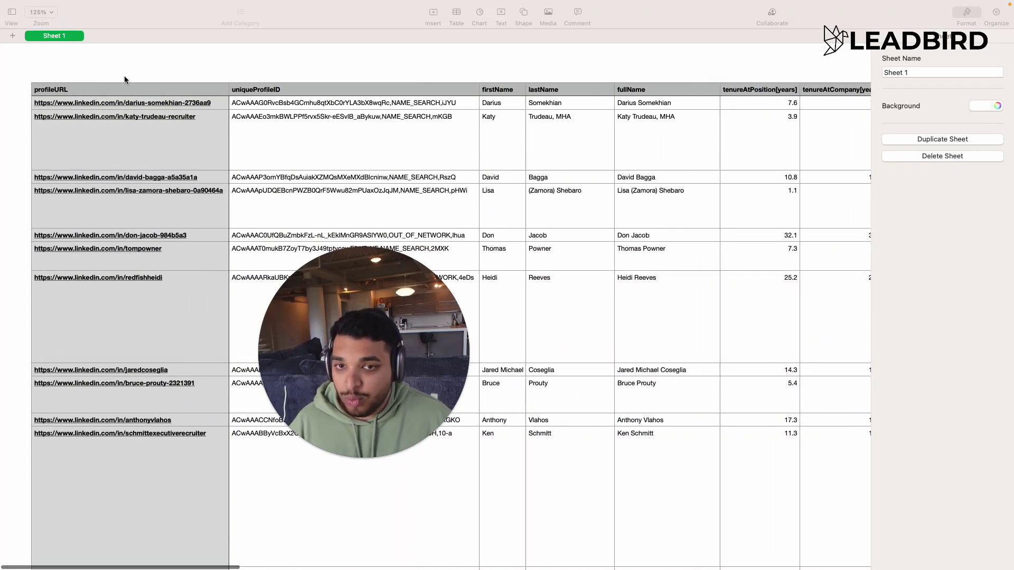
{"action": "scroll", "coordinate": [617, 128], "scroll_direction": "right", "scroll_amount": 20}
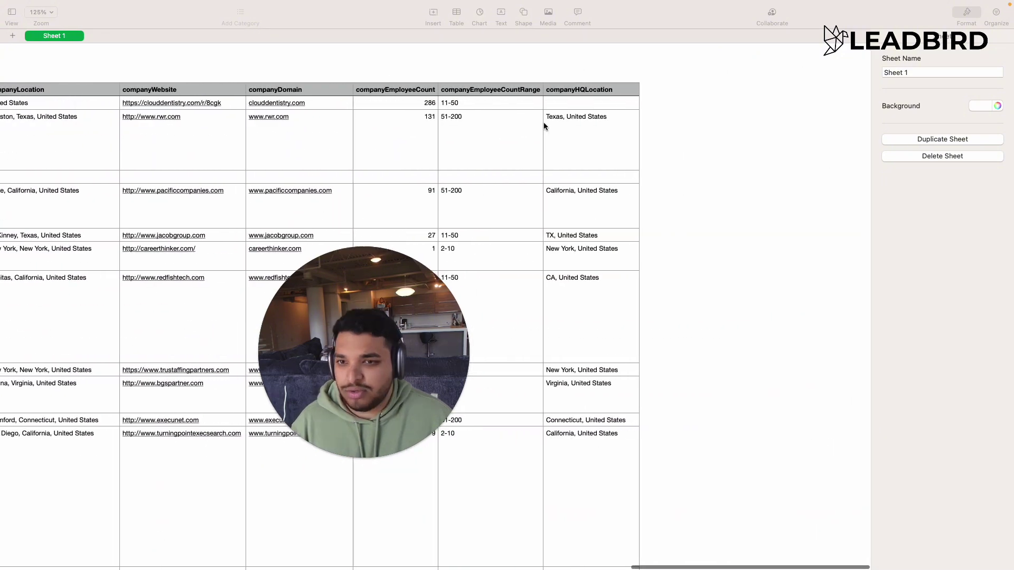
- Select the recruiters table and its companyDomain column, then browse the remaining columns
{"action": "left_click", "coordinate": [304, 91]}
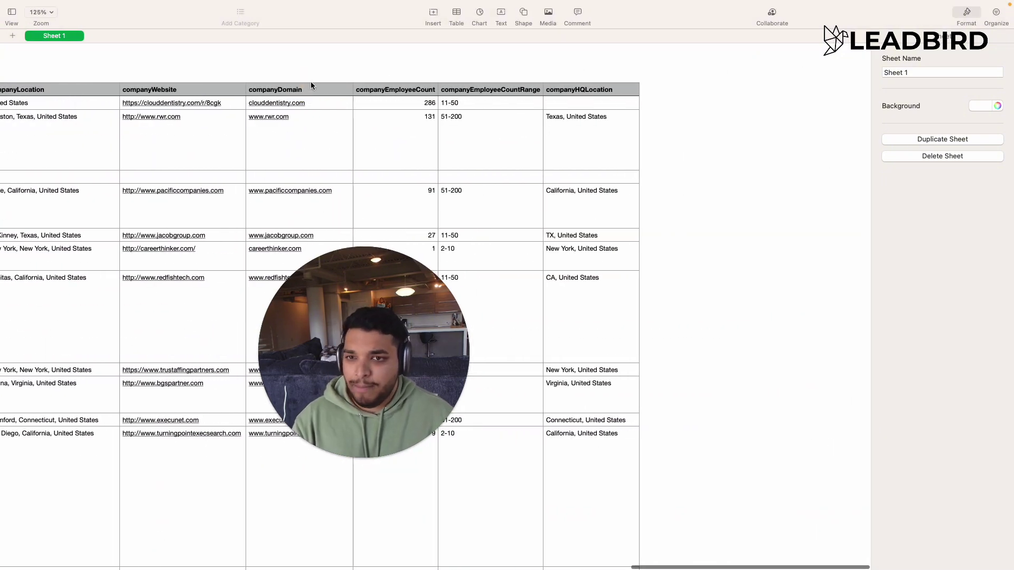
{"action": "left_click", "coordinate": [314, 93]}
{"action": "left_click", "coordinate": [312, 55]}
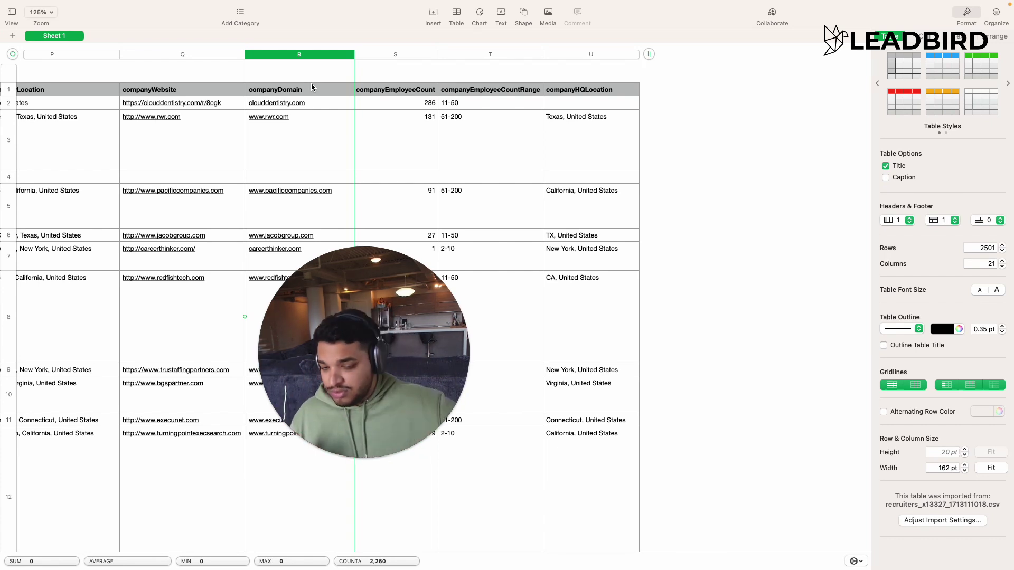
{"action": "scroll", "coordinate": [249, 128], "scroll_direction": "left", "scroll_amount": 10}
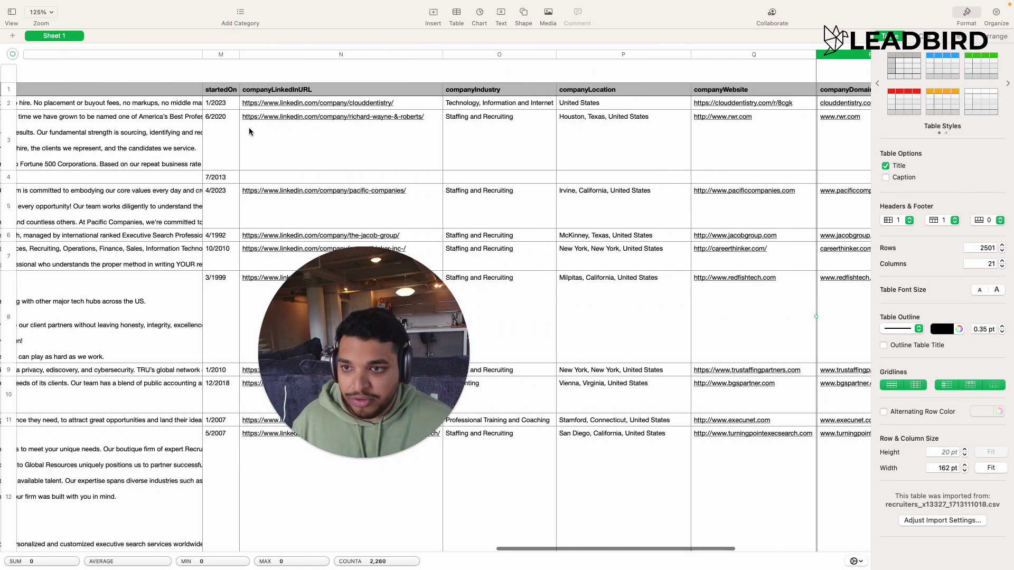
{"action": "scroll", "coordinate": [248, 140], "scroll_direction": "left", "scroll_amount": 10}
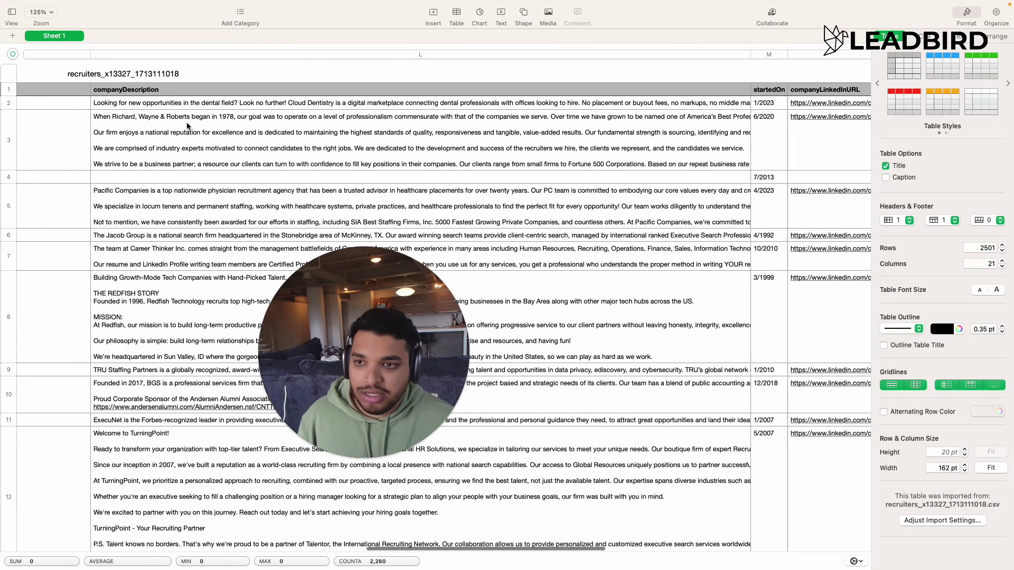
{"action": "scroll", "coordinate": [246, 129], "scroll_direction": "right", "scroll_amount": 15}
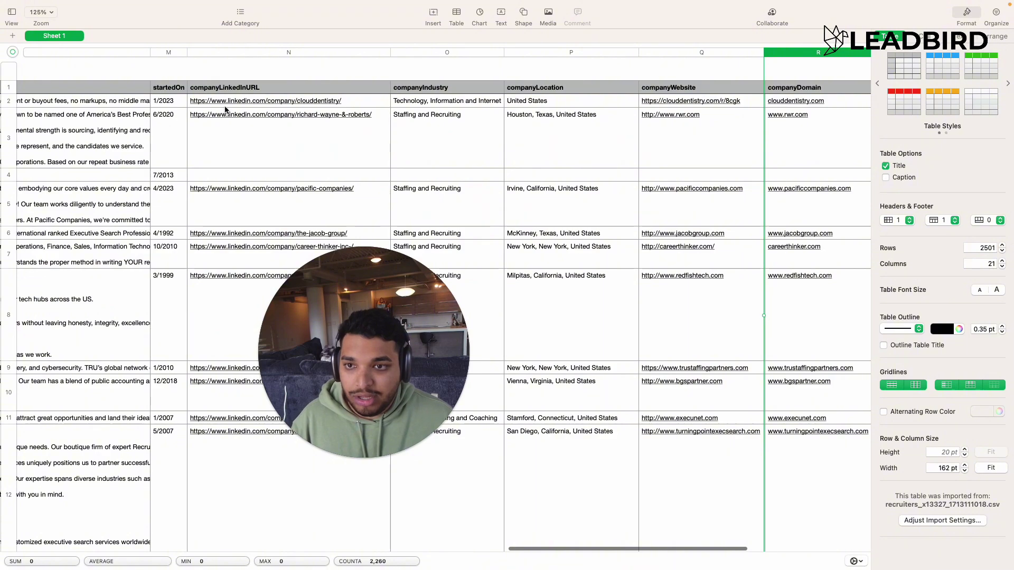
{"action": "scroll", "coordinate": [247, 120], "scroll_direction": "right", "scroll_amount": 3}
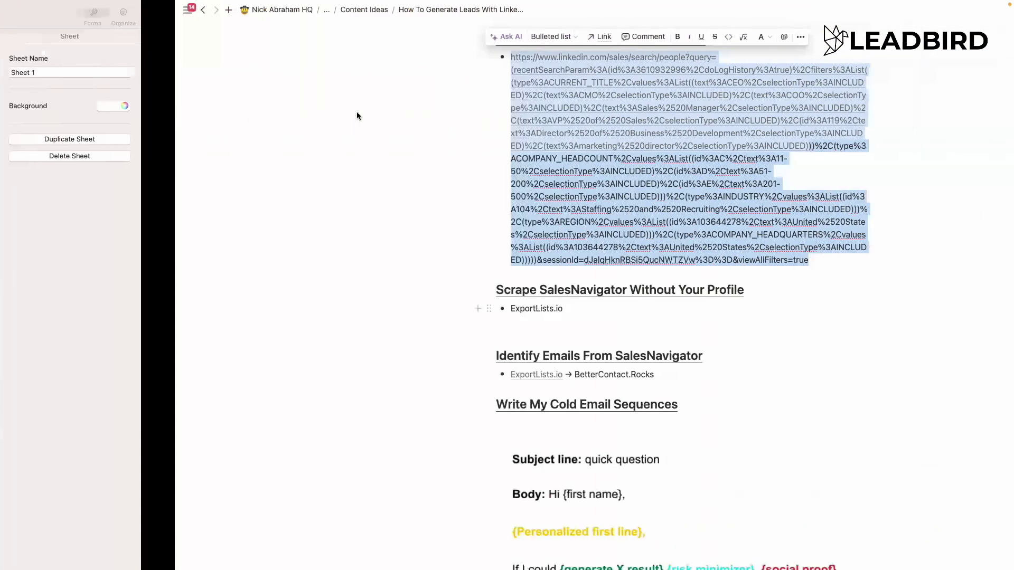
{"action": "left_click_drag", "start_coordinate": [419, 113], "coordinate": [371, 274]}
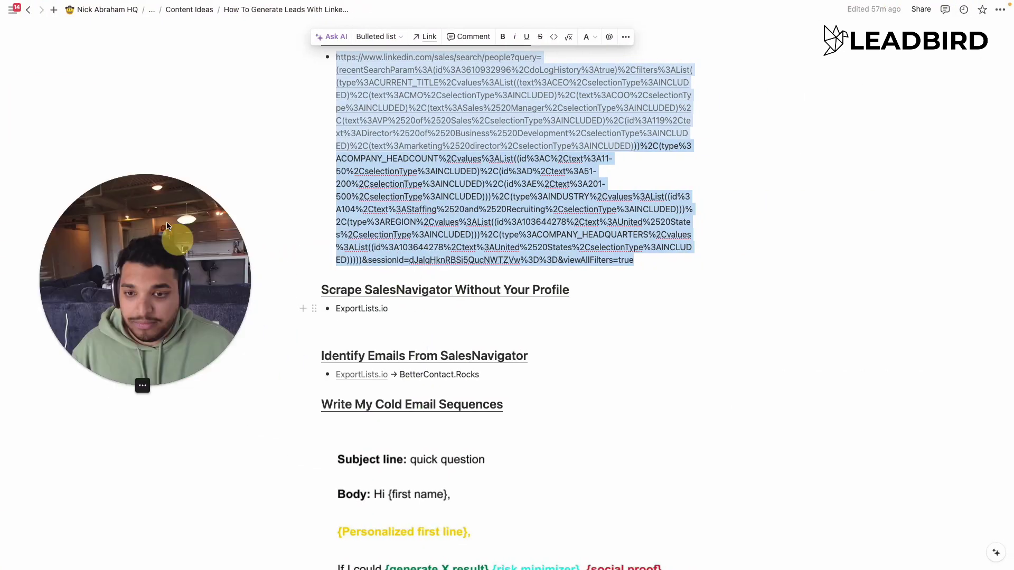
- Scroll to Identify Emails From SalesNavigator and select the BetterContact.Rocks text
{"action": "left_click_drag", "start_coordinate": [167, 226], "coordinate": [202, 116]}
{"action": "scroll", "coordinate": [385, 347], "scroll_direction": "down", "scroll_amount": 3}
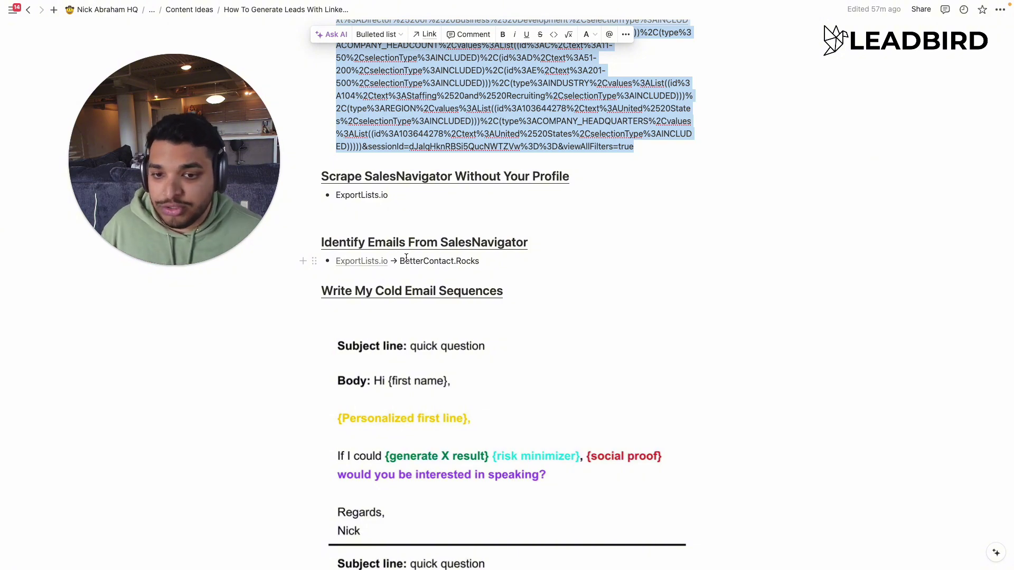
{"action": "left_click_drag", "start_coordinate": [399, 260], "coordinate": [487, 260]}
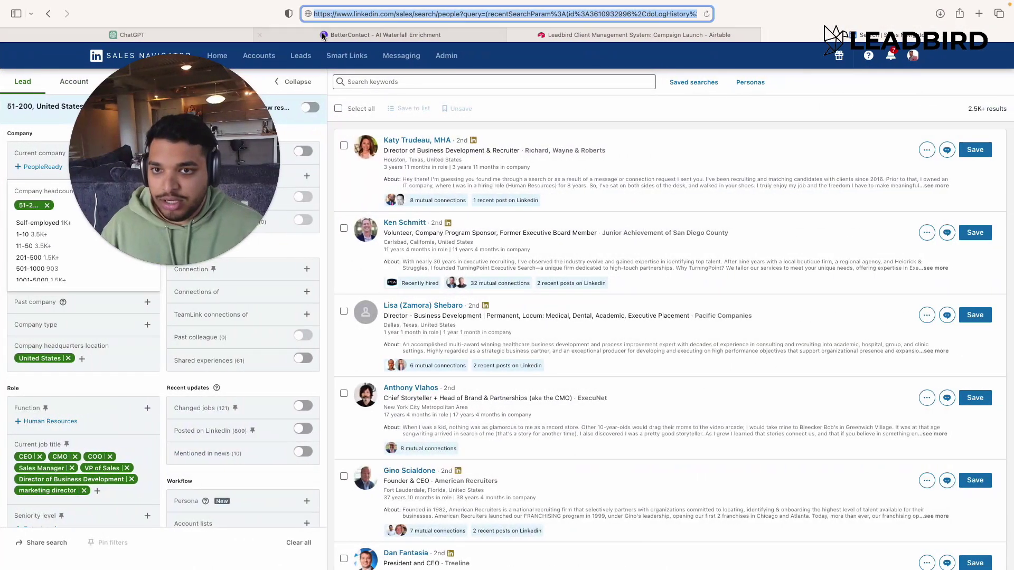
- Reload the BetterContact homepage and scroll through its waterfall enrichment sections
{"action": "left_click", "coordinate": [323, 35]}
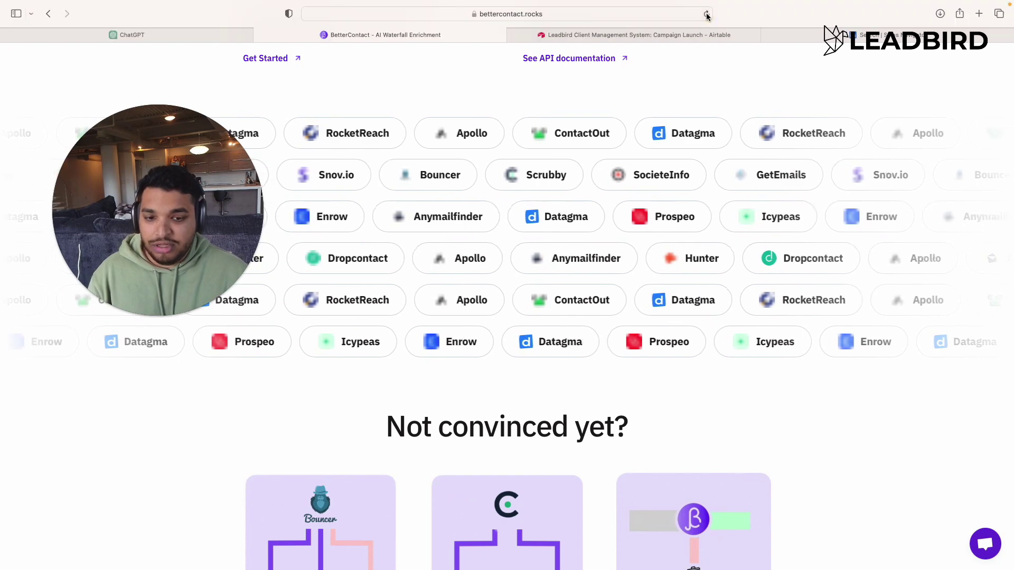
{"action": "key", "text": "super+r"}
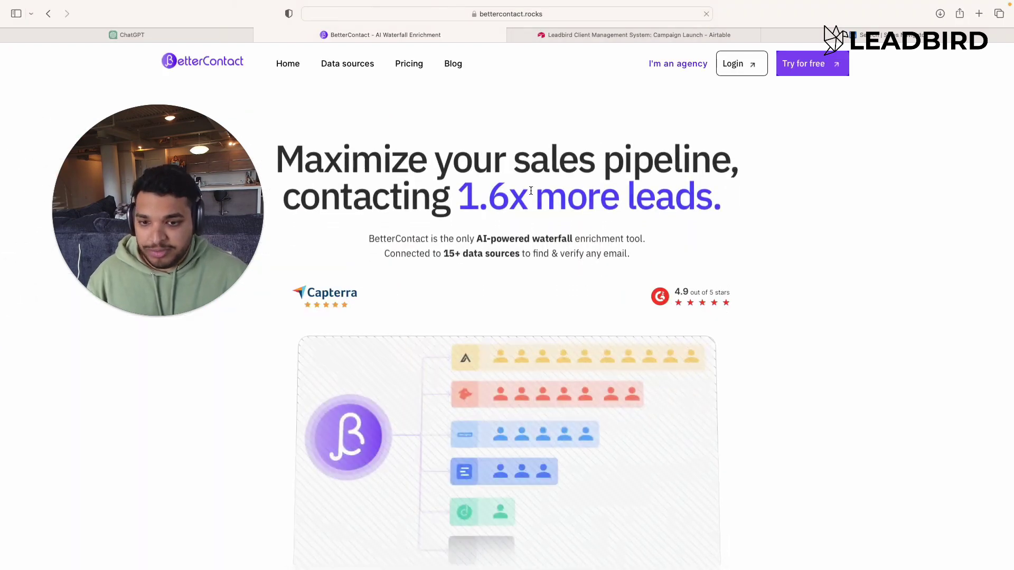
{"action": "scroll", "coordinate": [531, 190], "scroll_direction": "down", "scroll_amount": 10}
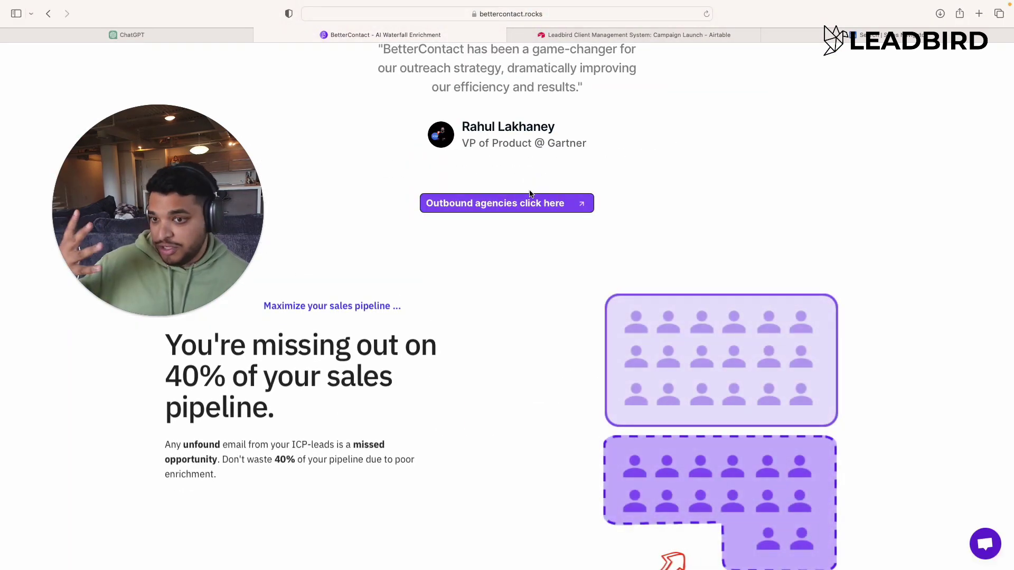
{"action": "scroll", "coordinate": [530, 194], "scroll_direction": "down", "scroll_amount": 15}
{"action": "scroll", "coordinate": [531, 193], "scroll_direction": "down", "scroll_amount": 20}
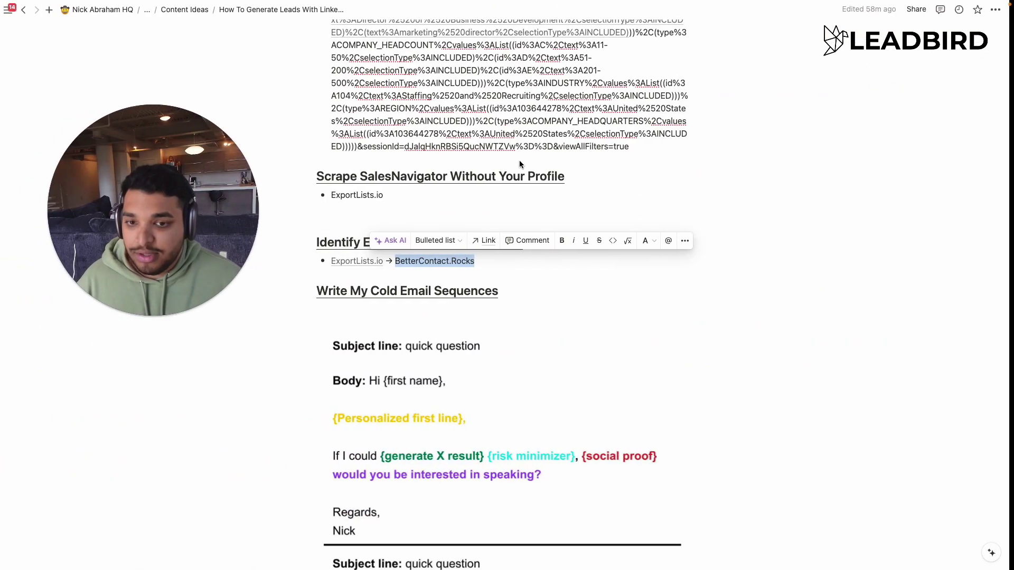
{"action": "left_click_drag", "start_coordinate": [330, 263], "coordinate": [331, 263]}
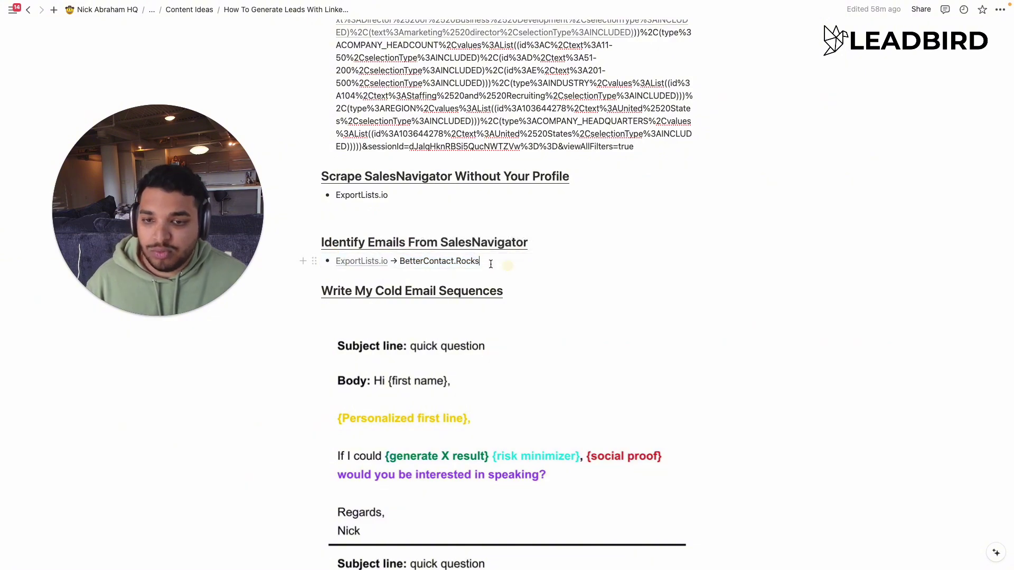
{"action": "scroll", "coordinate": [489, 264], "scroll_direction": "up", "scroll_amount": 10}
{"action": "scroll", "coordinate": [491, 267], "scroll_direction": "up", "scroll_amount": 10}
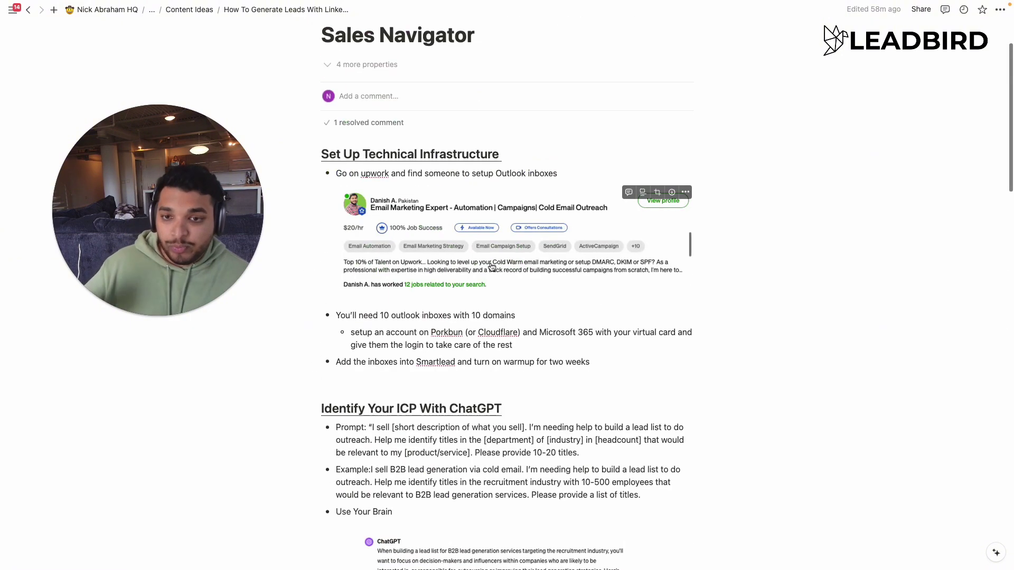
{"action": "scroll", "coordinate": [470, 264], "scroll_direction": "down", "scroll_amount": 7}
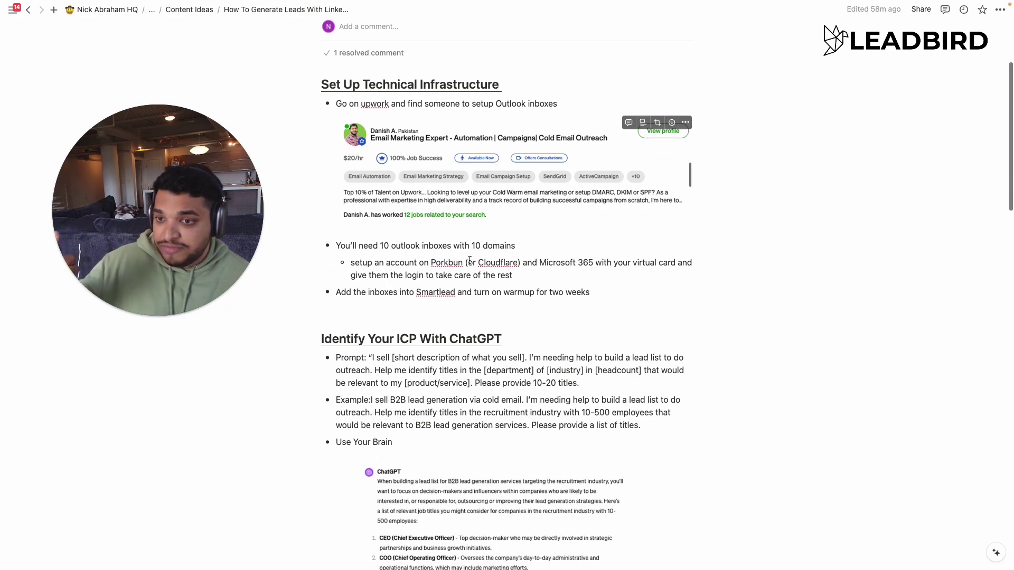
{"action": "scroll", "coordinate": [469, 260], "scroll_direction": "down", "scroll_amount": 8}
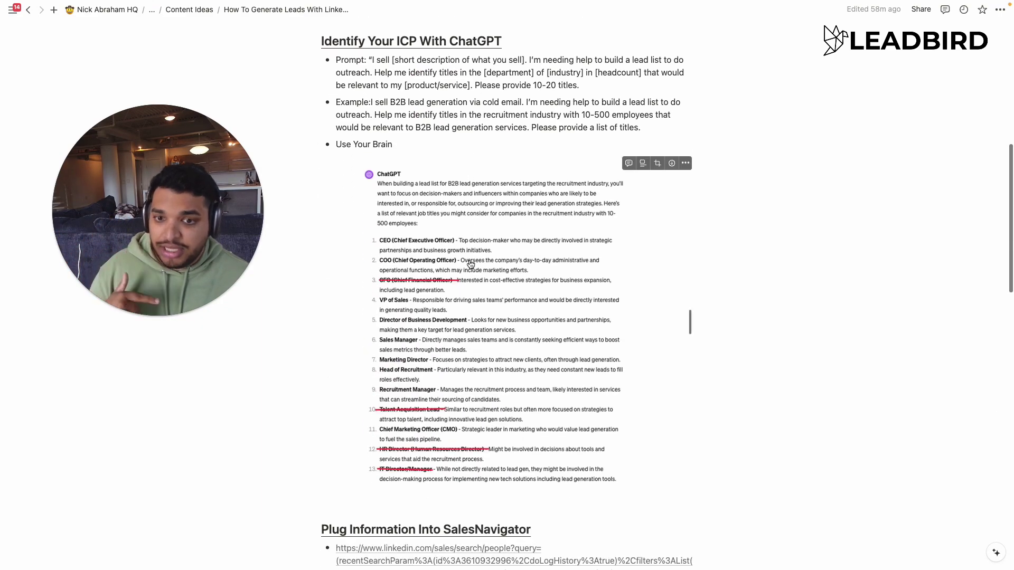
{"action": "scroll", "coordinate": [469, 258], "scroll_direction": "down", "scroll_amount": 1}
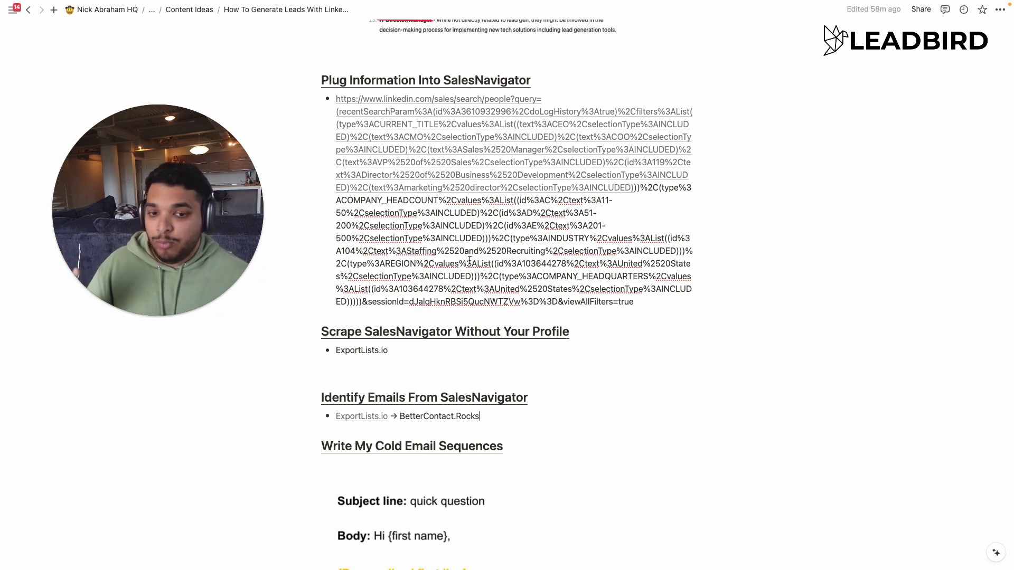
{"action": "scroll", "coordinate": [469, 261], "scroll_direction": "down", "scroll_amount": 8}
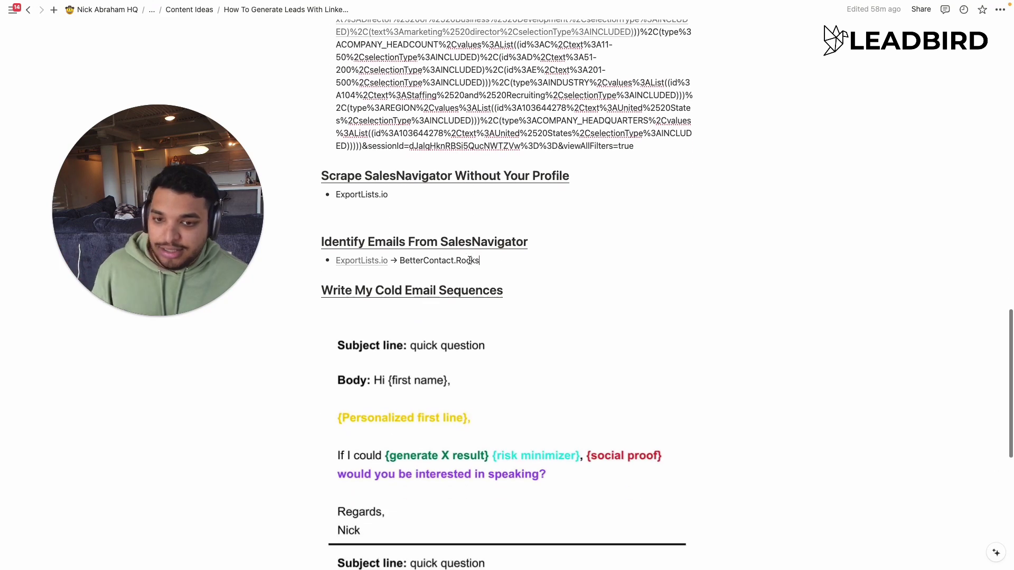
{"action": "scroll", "coordinate": [470, 262], "scroll_direction": "down", "scroll_amount": 1}
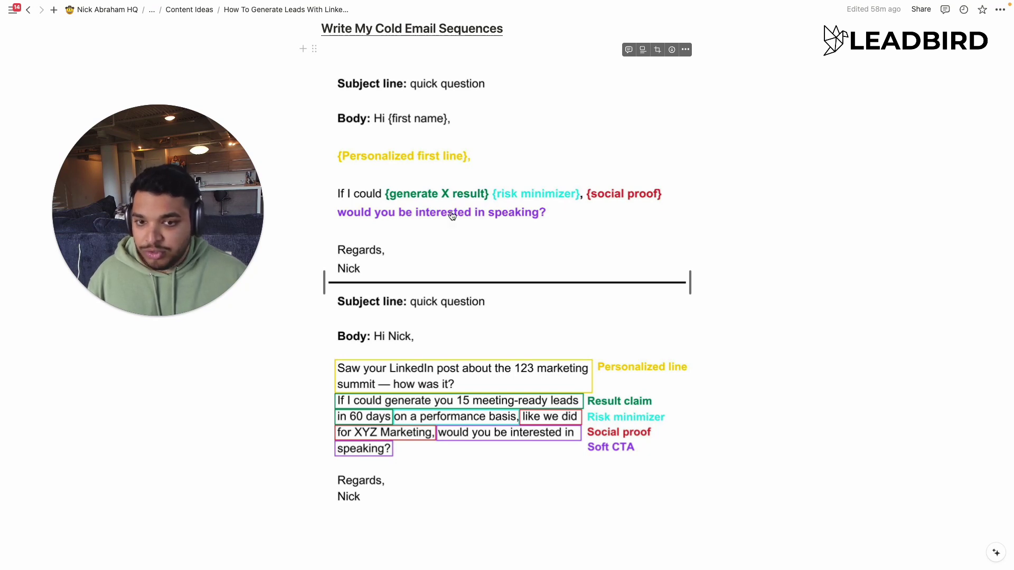
{"action": "scroll", "coordinate": [378, 292], "scroll_direction": "down", "scroll_amount": 4}
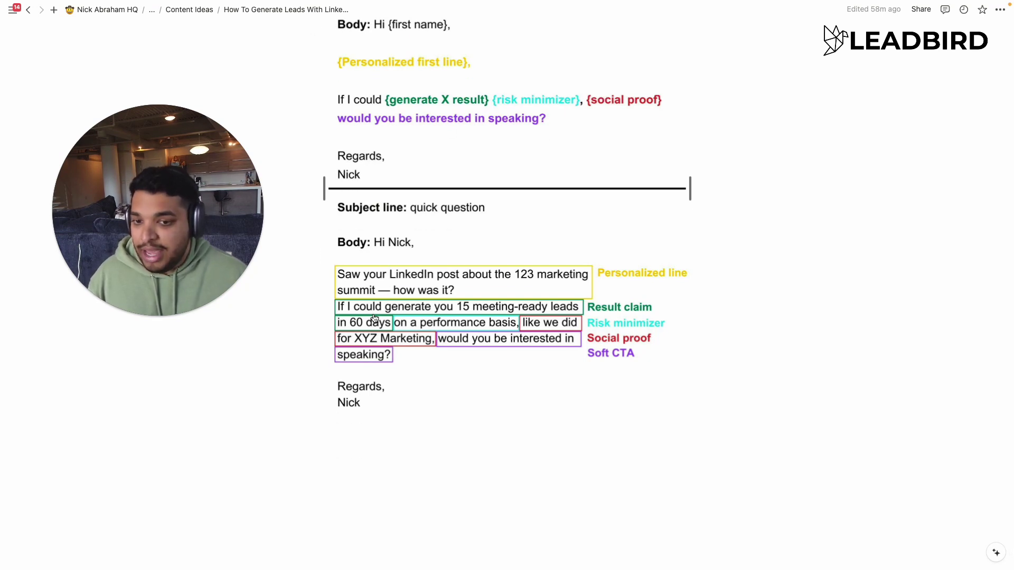
{"action": "scroll", "coordinate": [375, 318], "scroll_direction": "down", "scroll_amount": 2}
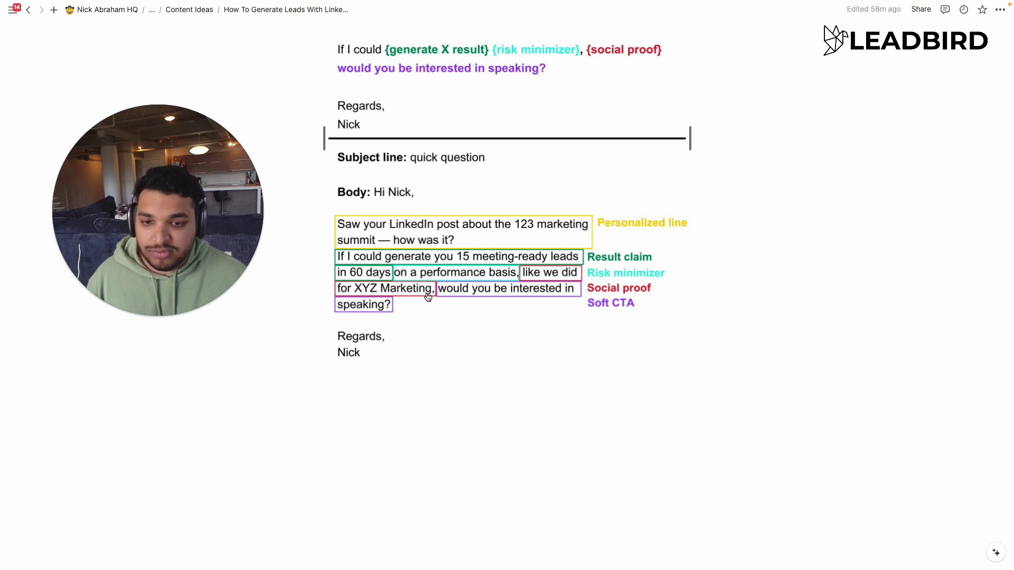
{"action": "scroll", "coordinate": [454, 259], "scroll_direction": "up", "scroll_amount": 2}
{"action": "scroll", "coordinate": [454, 258], "scroll_direction": "up", "scroll_amount": 5}
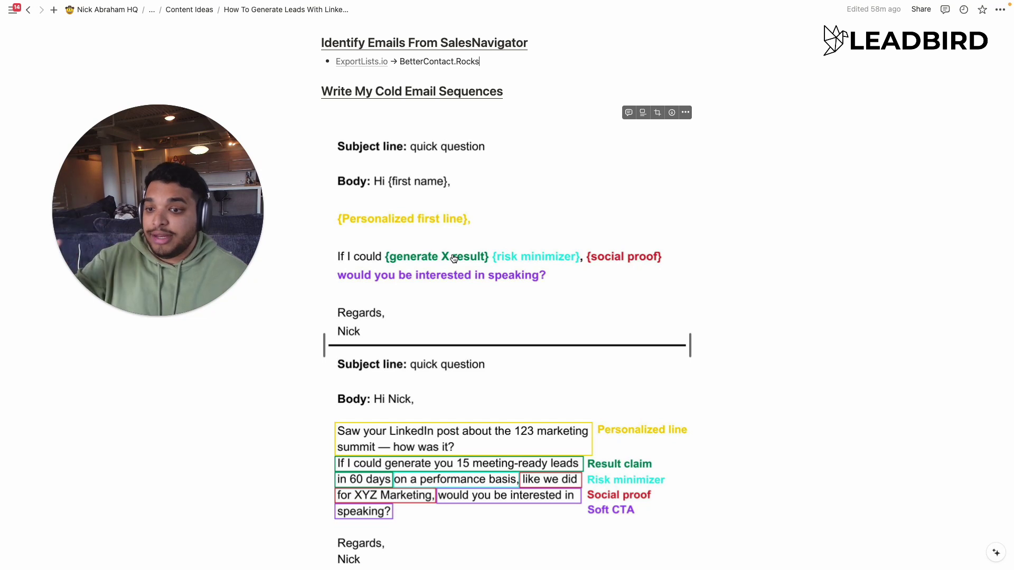
- Scroll the Notion guide back to its top and switch desktops to the Airtable browser
{"action": "scroll", "coordinate": [454, 258], "scroll_direction": "down", "scroll_amount": 3}
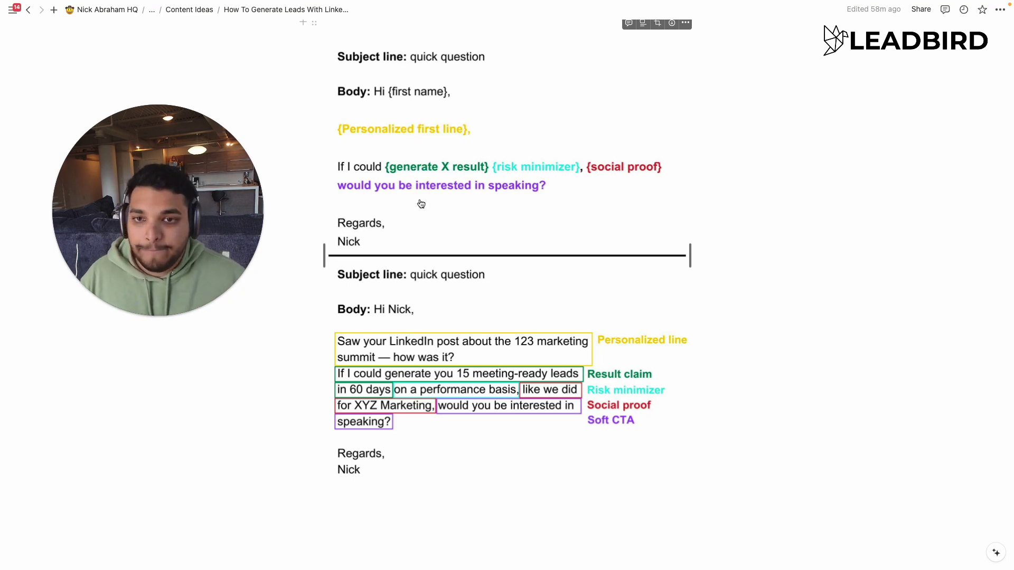
{"action": "scroll", "coordinate": [421, 200], "scroll_direction": "up", "scroll_amount": 4}
{"action": "scroll", "coordinate": [422, 197], "scroll_direction": "up", "scroll_amount": 1}
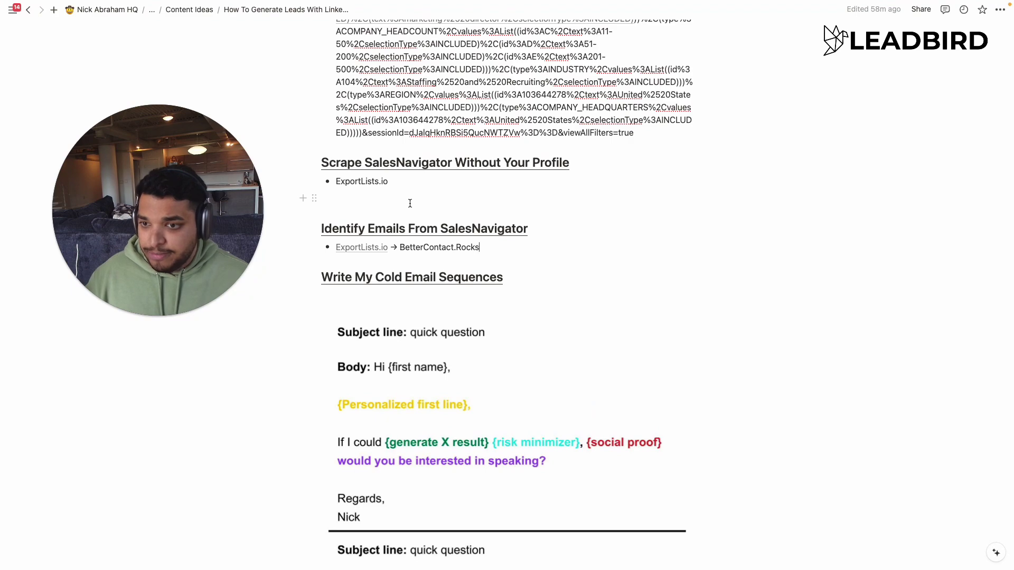
{"action": "scroll", "coordinate": [413, 199], "scroll_direction": "up", "scroll_amount": 10}
{"action": "scroll", "coordinate": [410, 203], "scroll_direction": "up", "scroll_amount": 7}
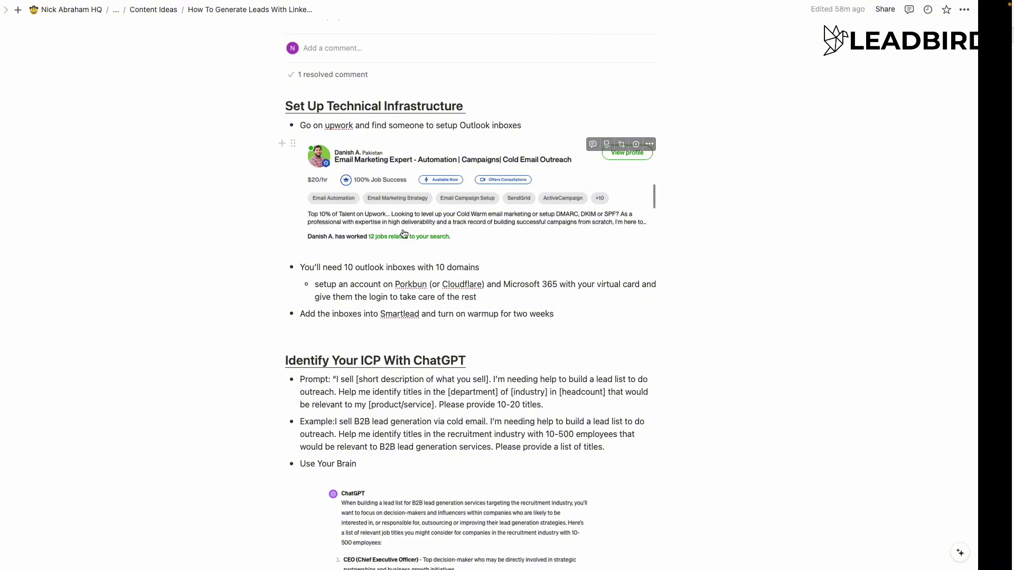
{"action": "key", "text": "ctrl+Right"}
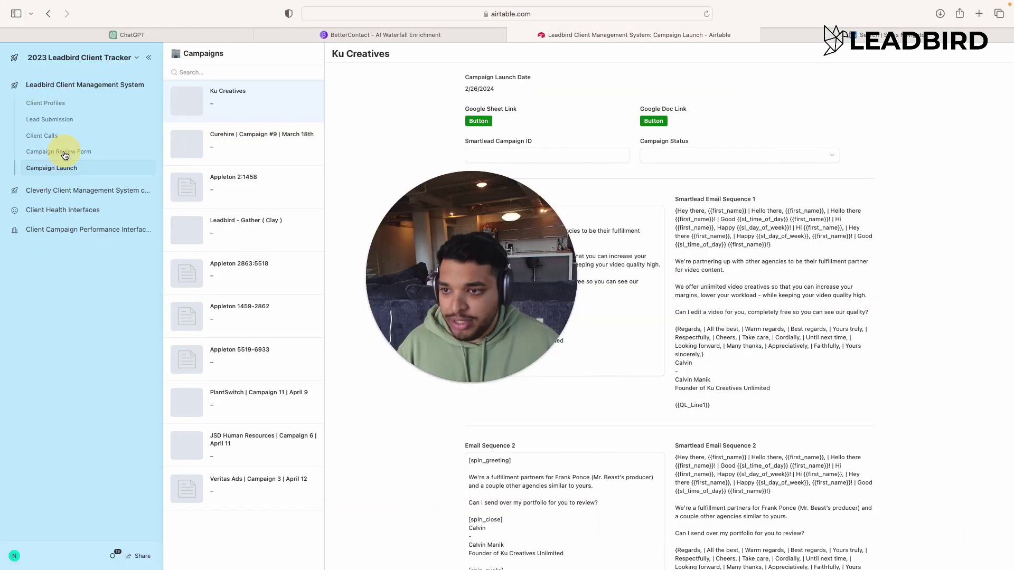
- In the Campaign Review Form, set Lead List Type to LinkedIn Sales Nav Link
{"action": "left_click", "coordinate": [62, 151]}
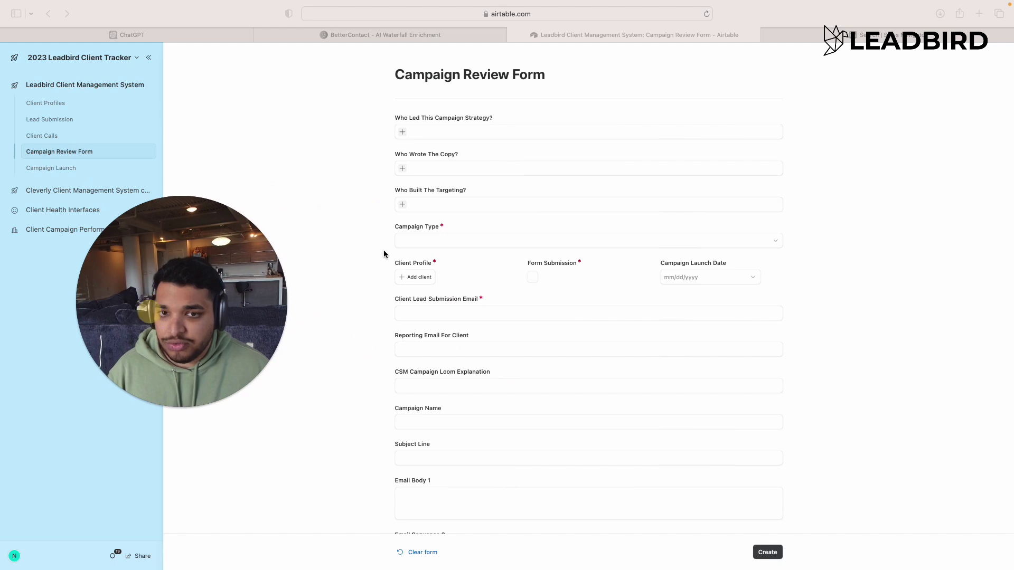
{"action": "scroll", "coordinate": [392, 296], "scroll_direction": "down", "scroll_amount": 1}
{"action": "scroll", "coordinate": [393, 296], "scroll_direction": "down", "scroll_amount": 10}
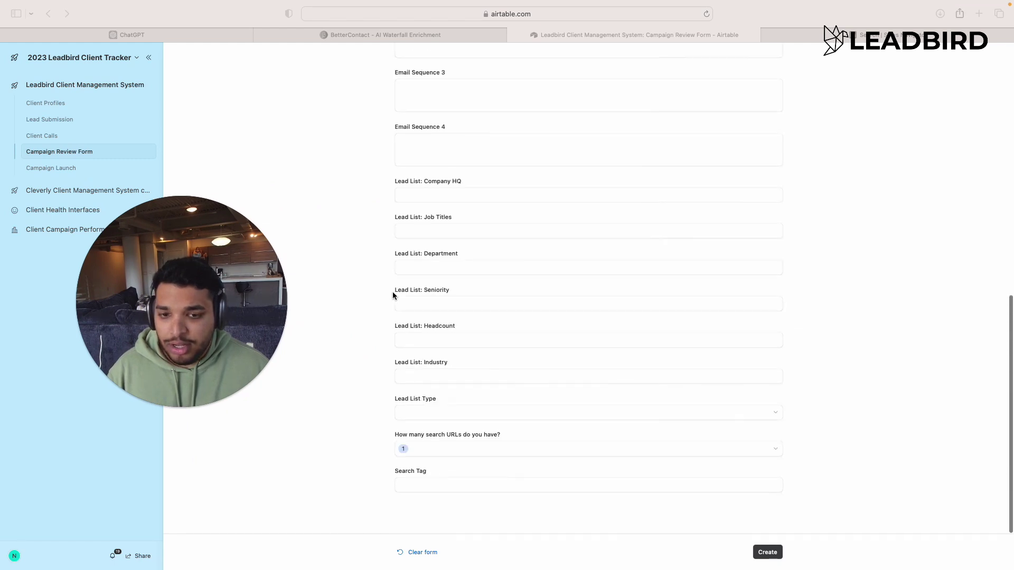
{"action": "left_click", "coordinate": [465, 457]}
{"action": "left_click", "coordinate": [463, 418]}
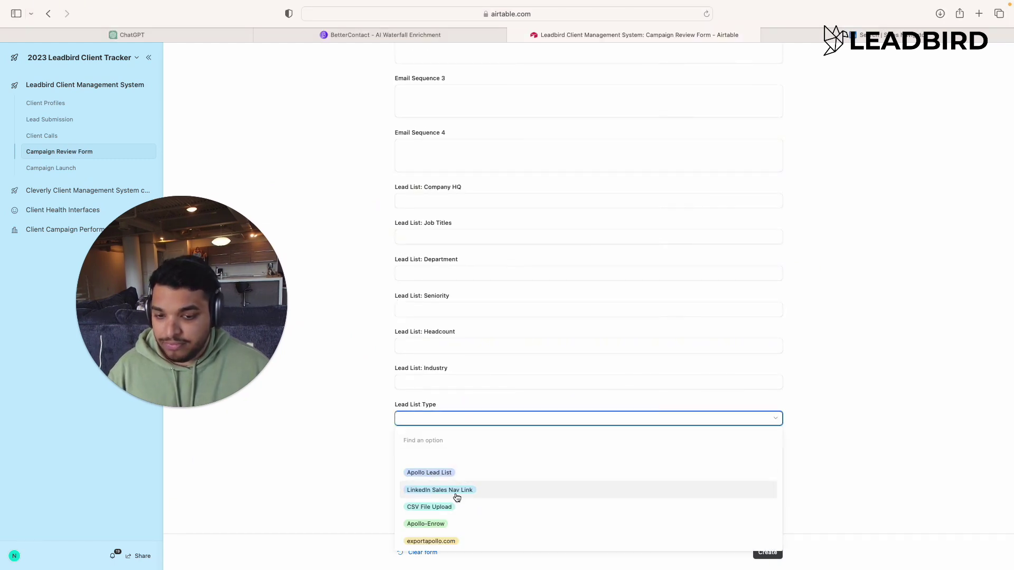
{"action": "left_click", "coordinate": [456, 495]}
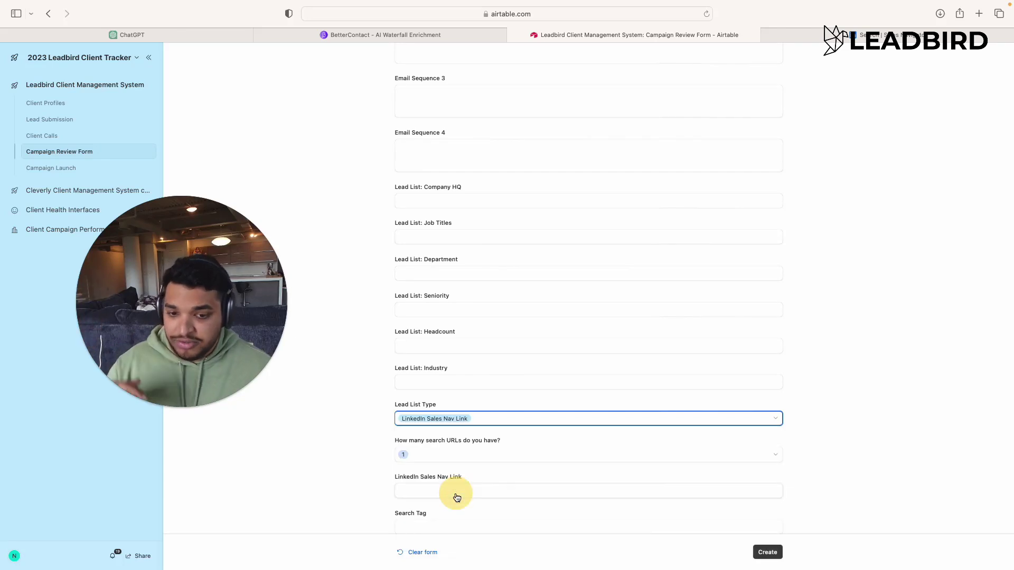
{"action": "scroll", "coordinate": [409, 423], "scroll_direction": "down", "scroll_amount": 1}
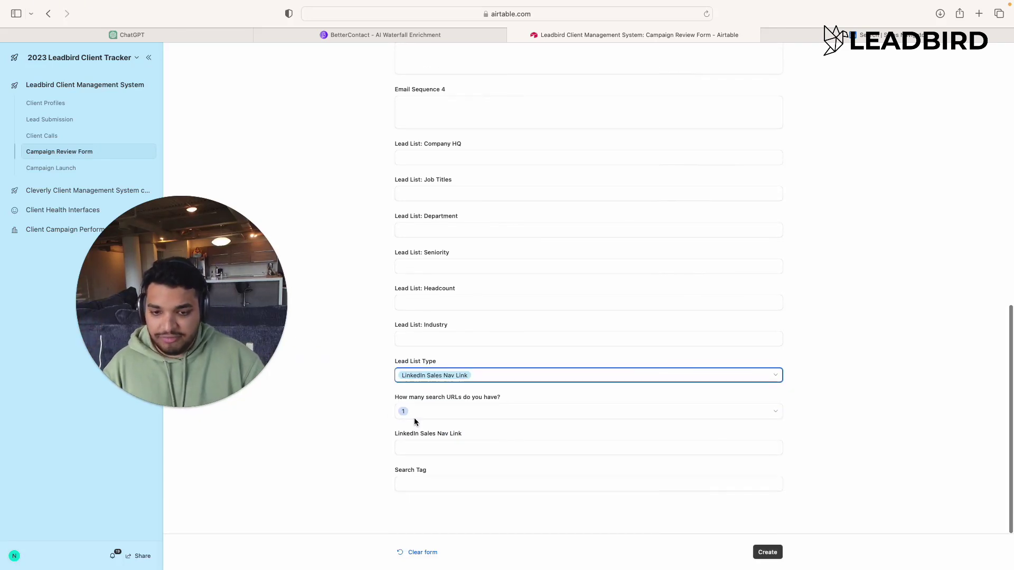
{"action": "scroll", "coordinate": [489, 197], "scroll_direction": "up", "scroll_amount": 7}
{"action": "scroll", "coordinate": [474, 294], "scroll_direction": "down", "scroll_amount": 5}
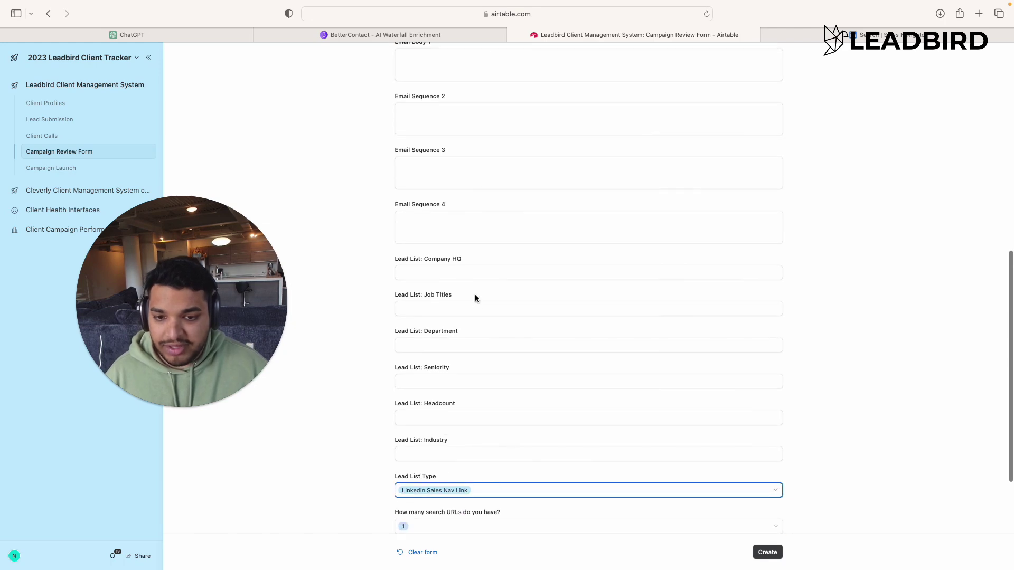
{"action": "left_click", "coordinate": [252, 373]}
- Open the Ku Creatives Campaign Launch record's linked Google Sheet
{"action": "left_click", "coordinate": [51, 168]}
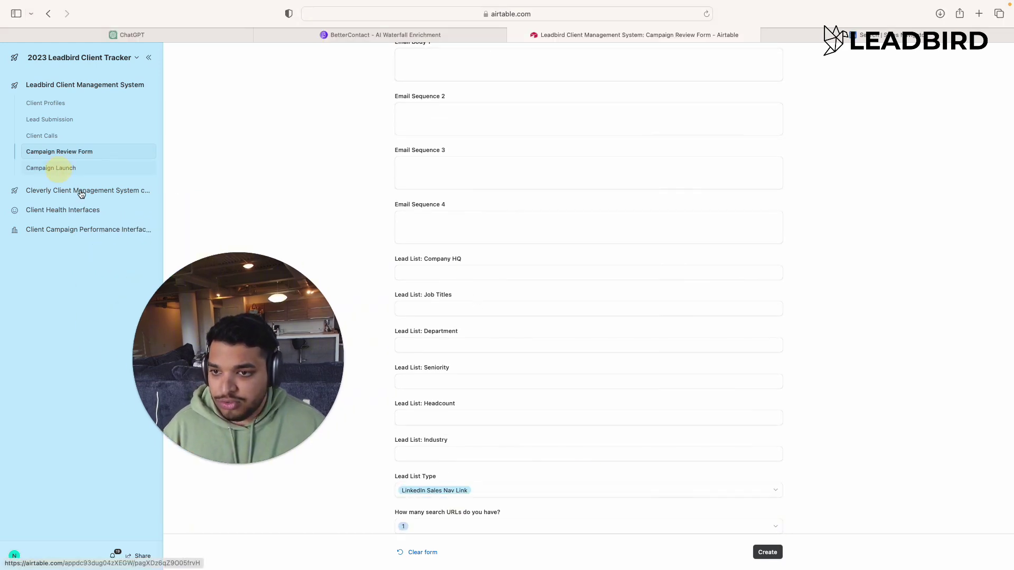
{"action": "left_click_drag", "start_coordinate": [216, 286], "coordinate": [199, 258]}
{"action": "scroll", "coordinate": [606, 334], "scroll_direction": "down", "scroll_amount": 10}
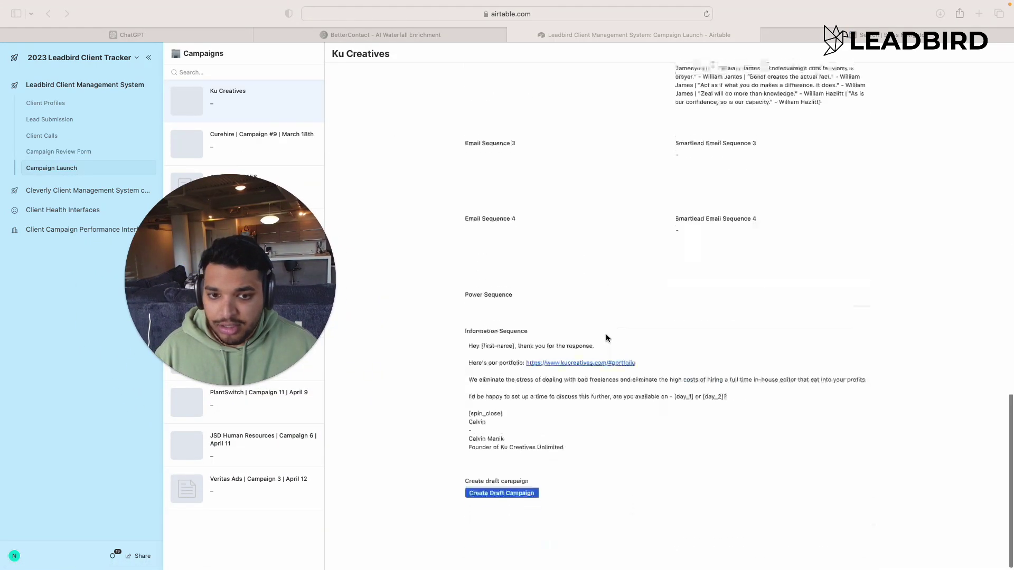
{"action": "scroll", "coordinate": [500, 511], "scroll_direction": "up", "scroll_amount": 10}
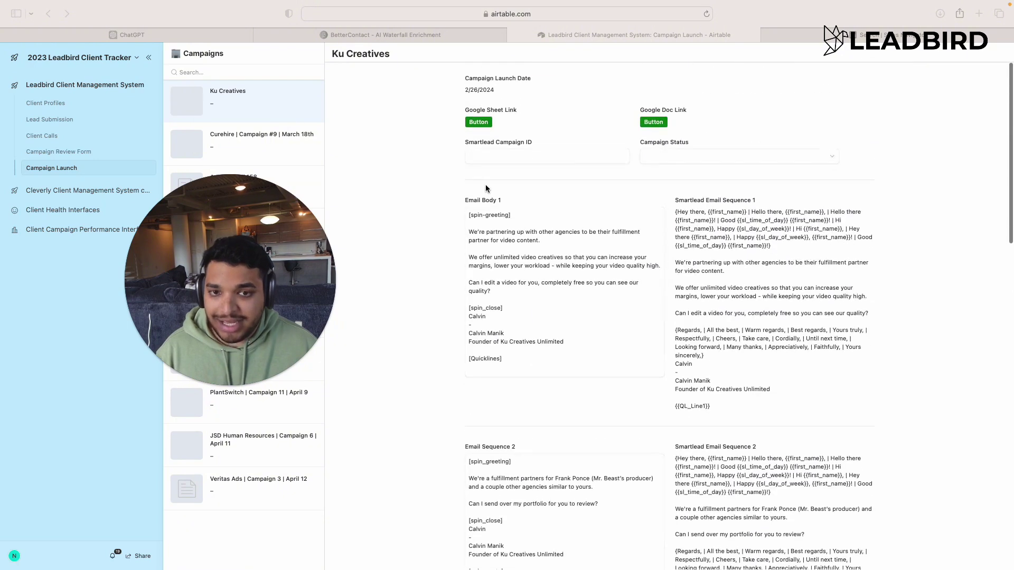
{"action": "left_click", "coordinate": [477, 129]}
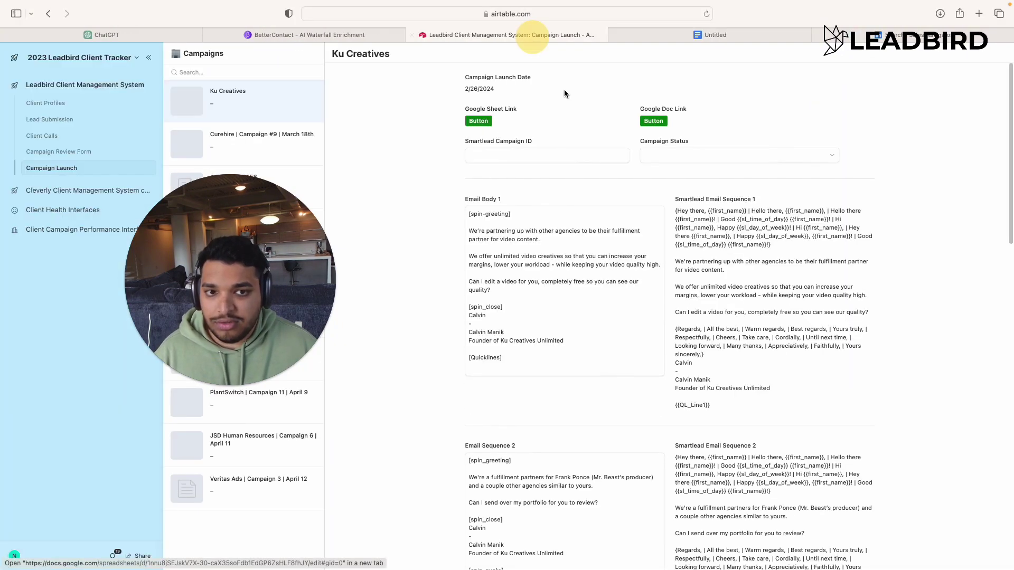
- Review the Ku Creatives Campaign Sequence and enriched Lead List, then return to the top of the Notion guide
{"action": "left_click", "coordinate": [557, 35]}
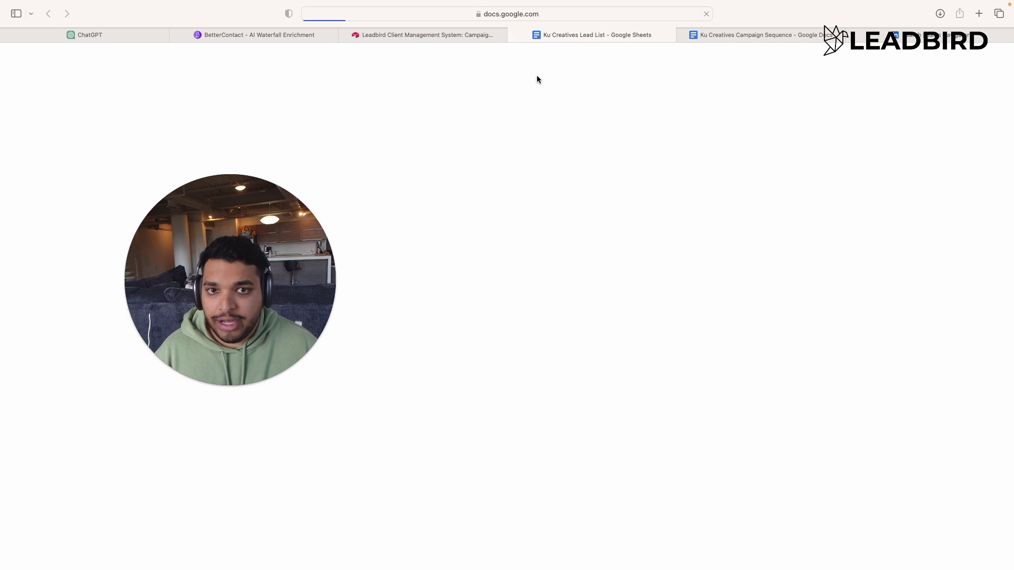
{"action": "left_click", "coordinate": [731, 35]}
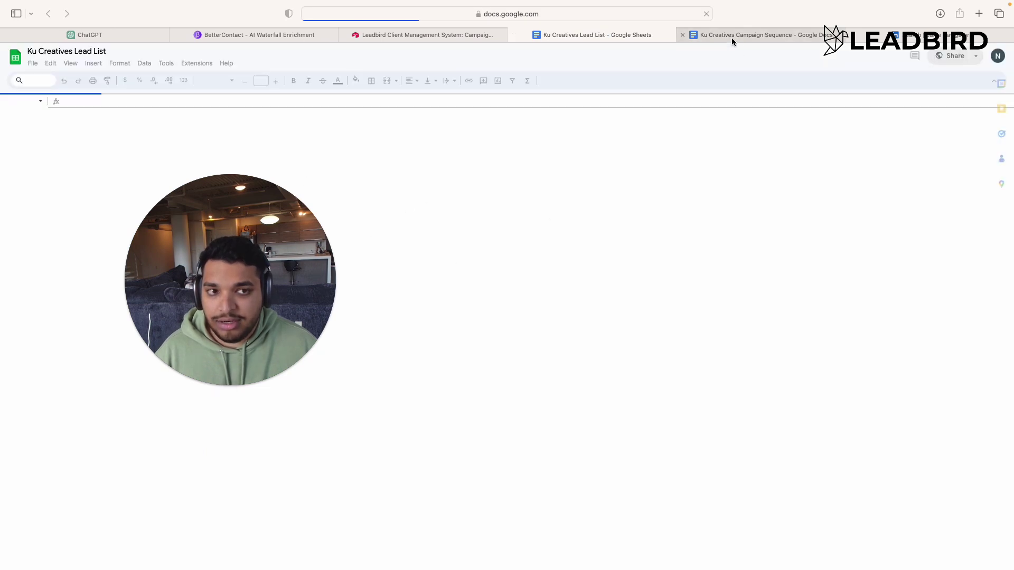
{"action": "left_click", "coordinate": [563, 35]}
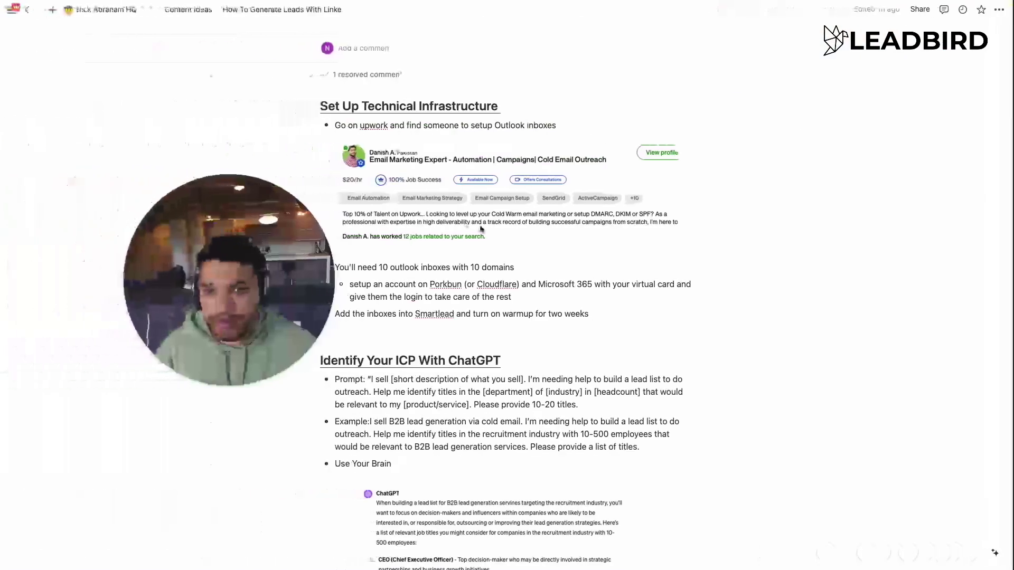
{"action": "scroll", "coordinate": [480, 229], "scroll_direction": "up", "scroll_amount": 3}
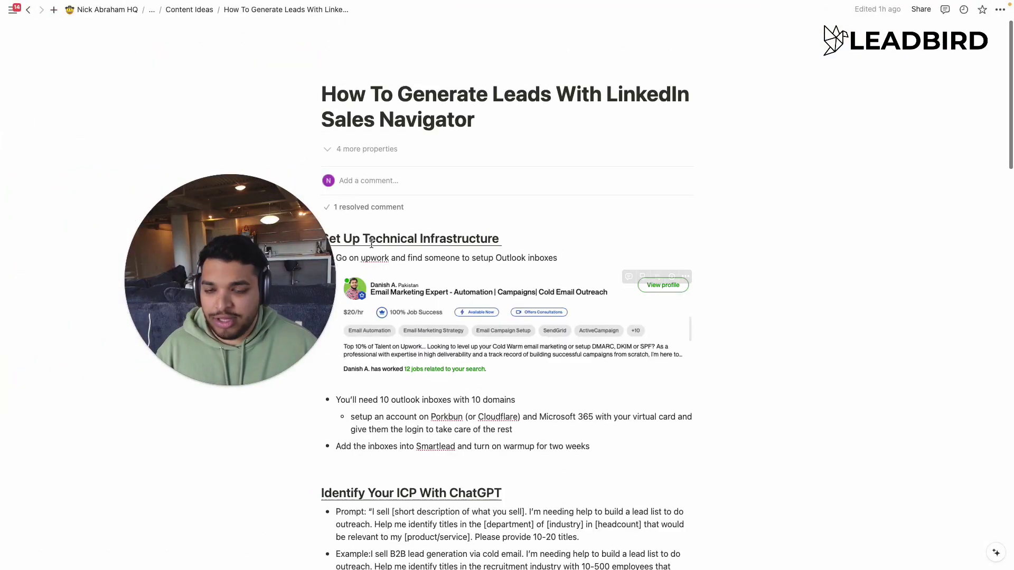